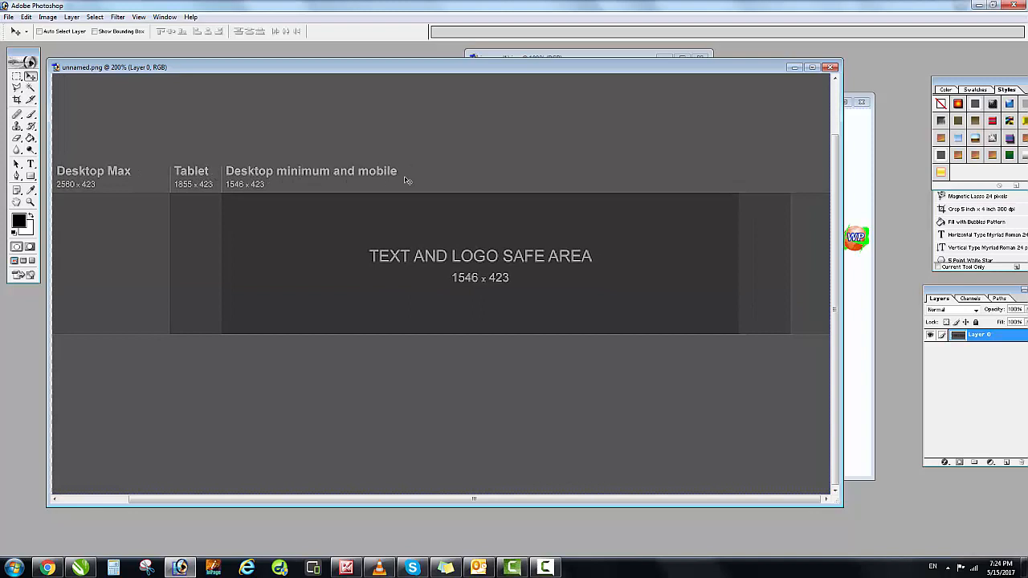
Step: Create a new document using the 1024 x 768 preset size
drag(398, 70, 558, 71)
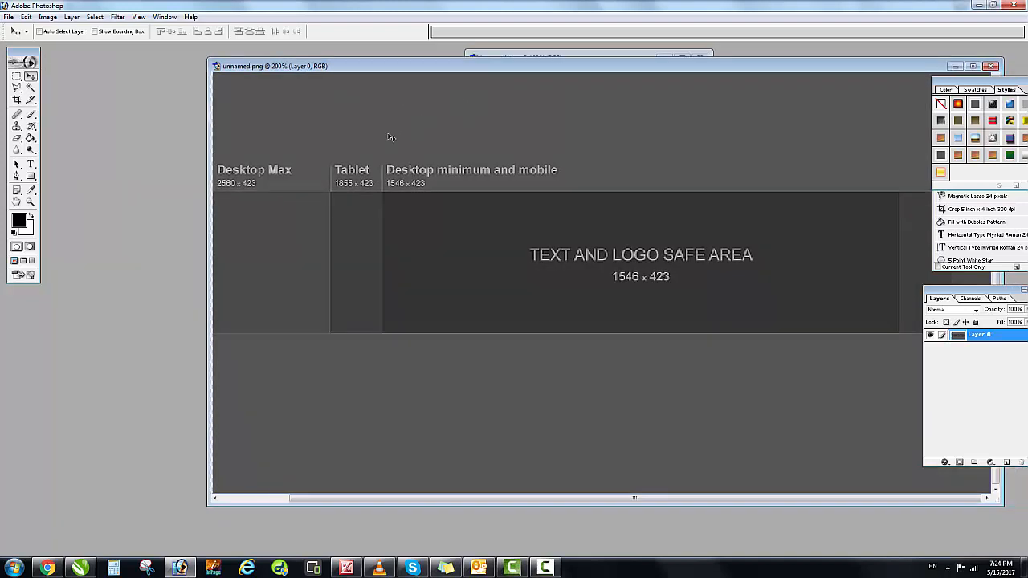
key(ctrl+n)
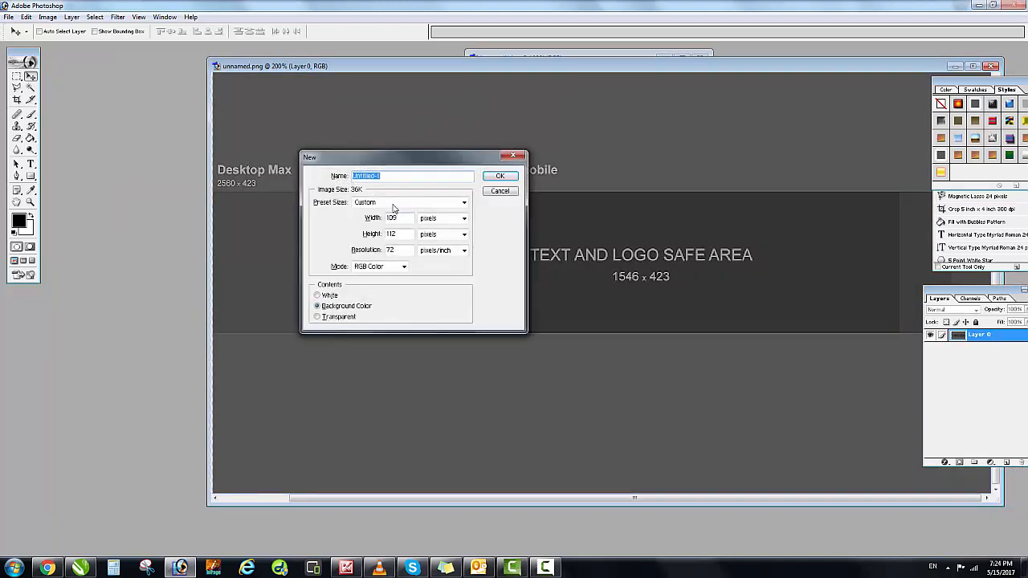
click(393, 203)
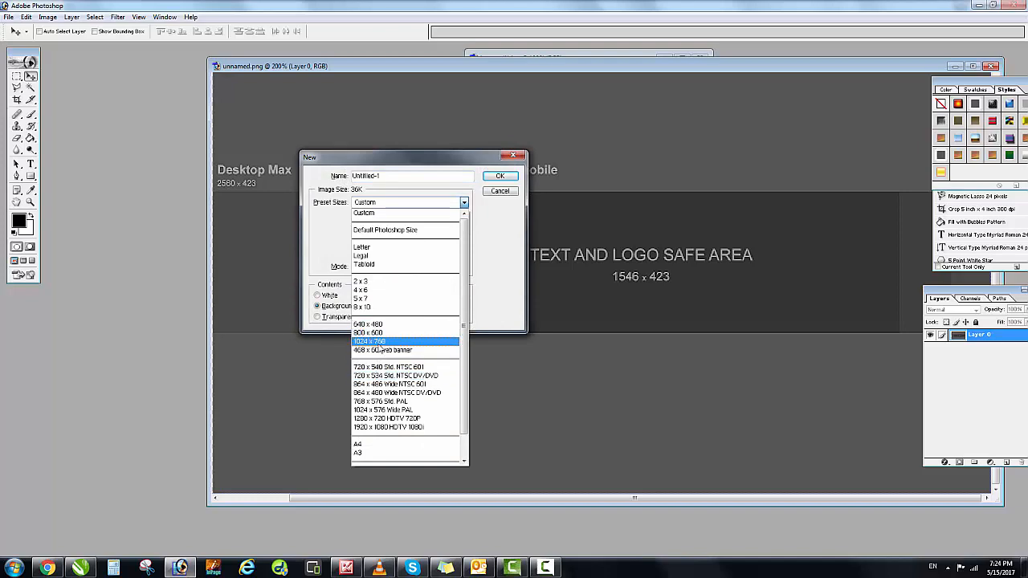
click(379, 346)
click(498, 177)
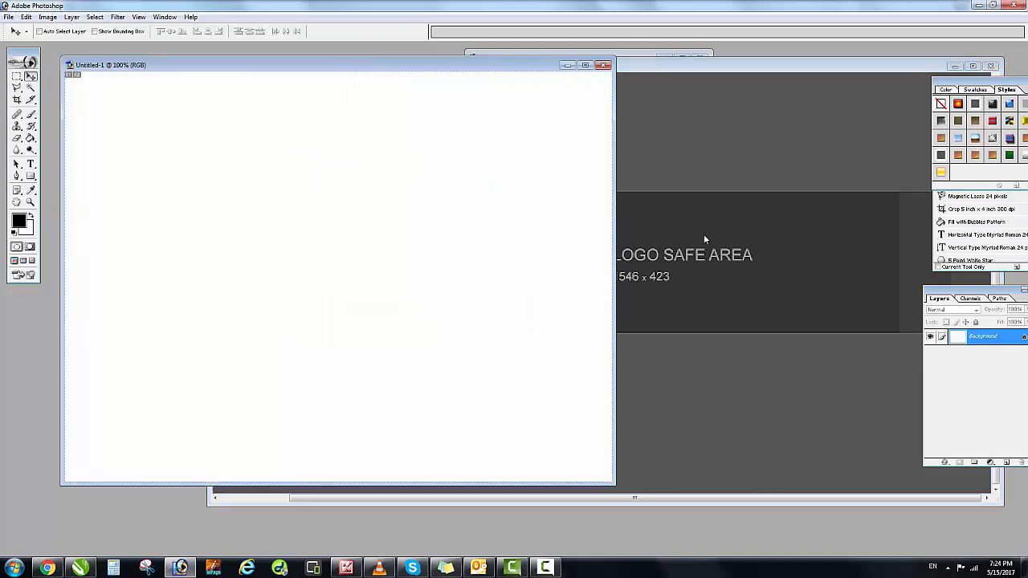
Step: Copy the channel art template into the new document and scale it proportionally to about 128% so it spans the canvas width
drag(706, 240, 414, 231)
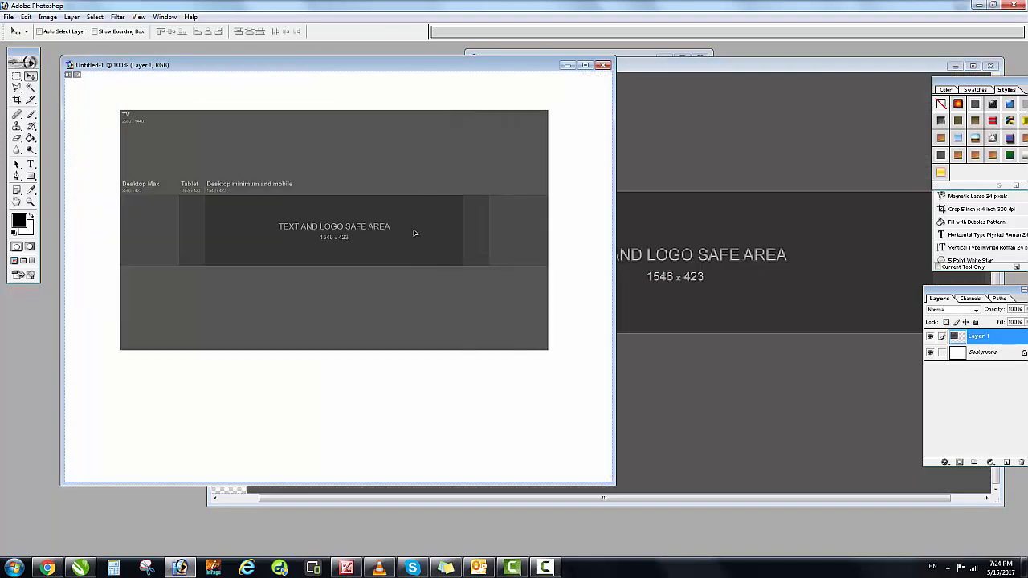
key(ctrl+t)
drag(547, 350, 620, 426)
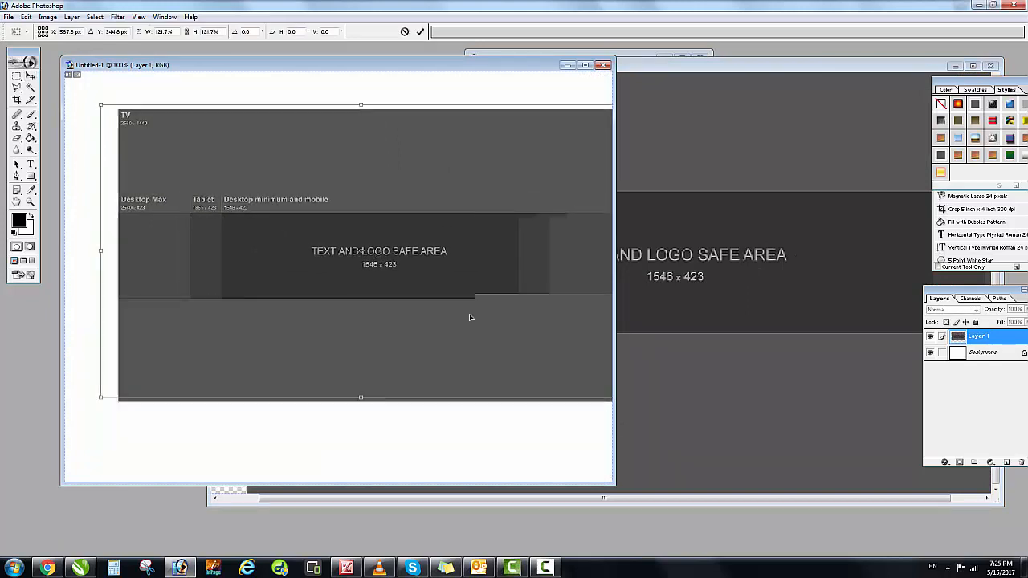
drag(470, 315, 475, 294)
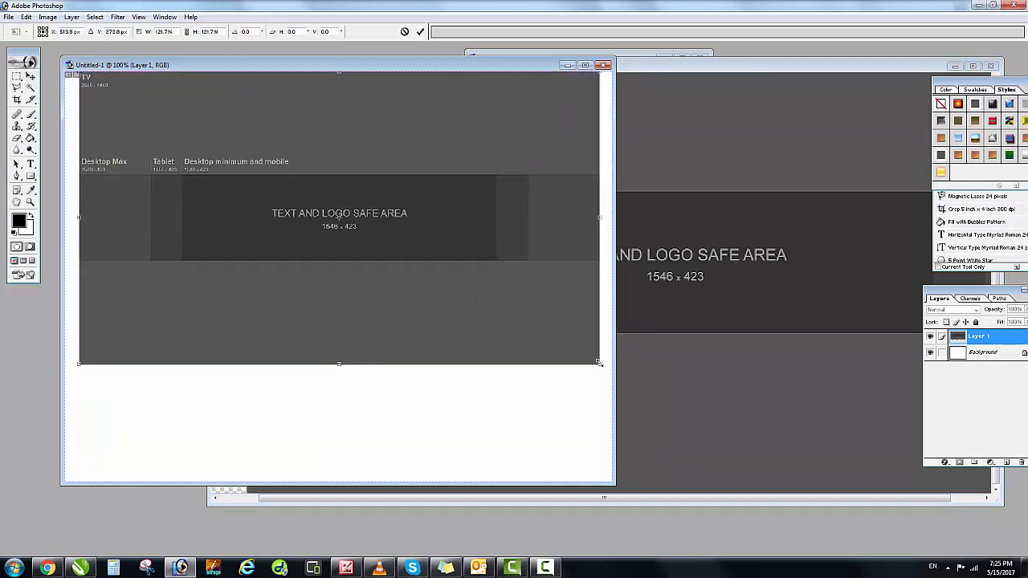
drag(600, 363, 616, 374)
drag(535, 308, 533, 336)
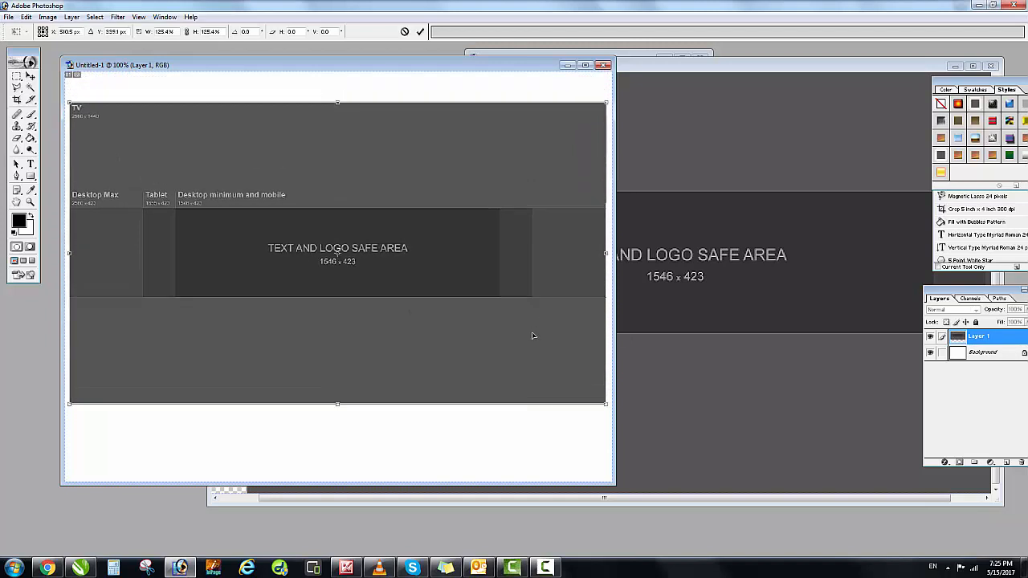
drag(604, 405, 608, 412)
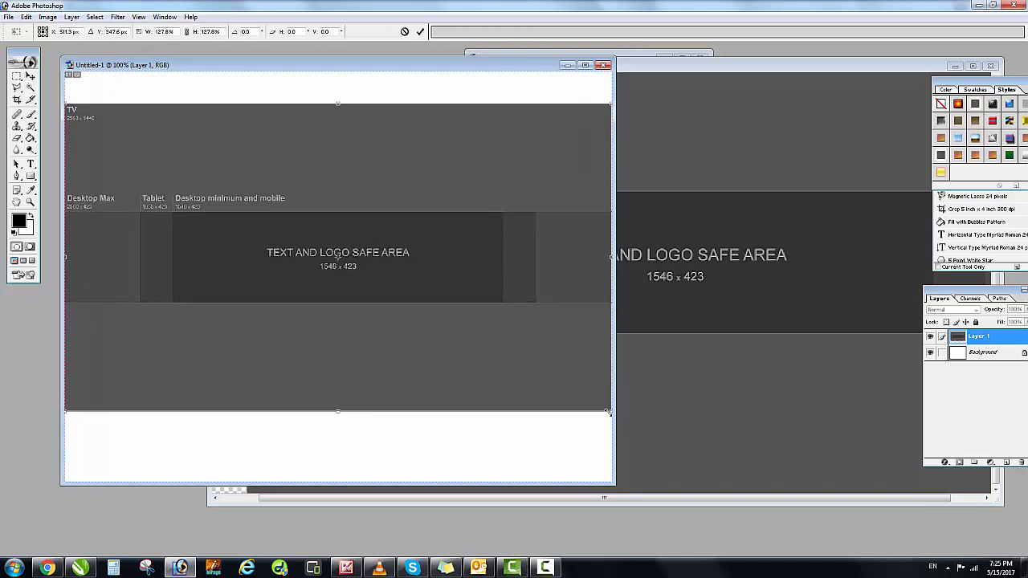
key(Return)
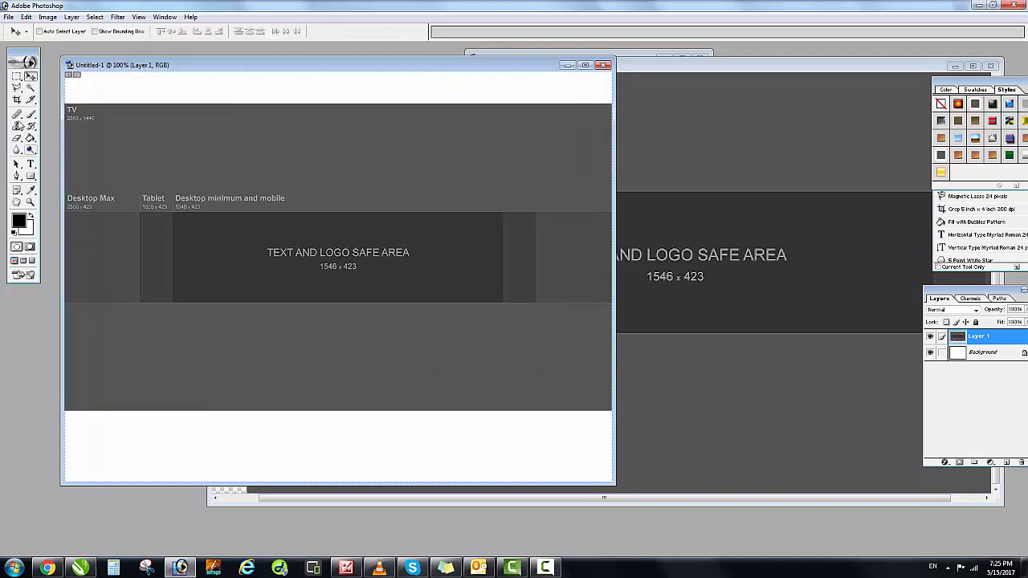
Step: Crop the new document to the edges of the template, removing the white strips above and below it
click(16, 100)
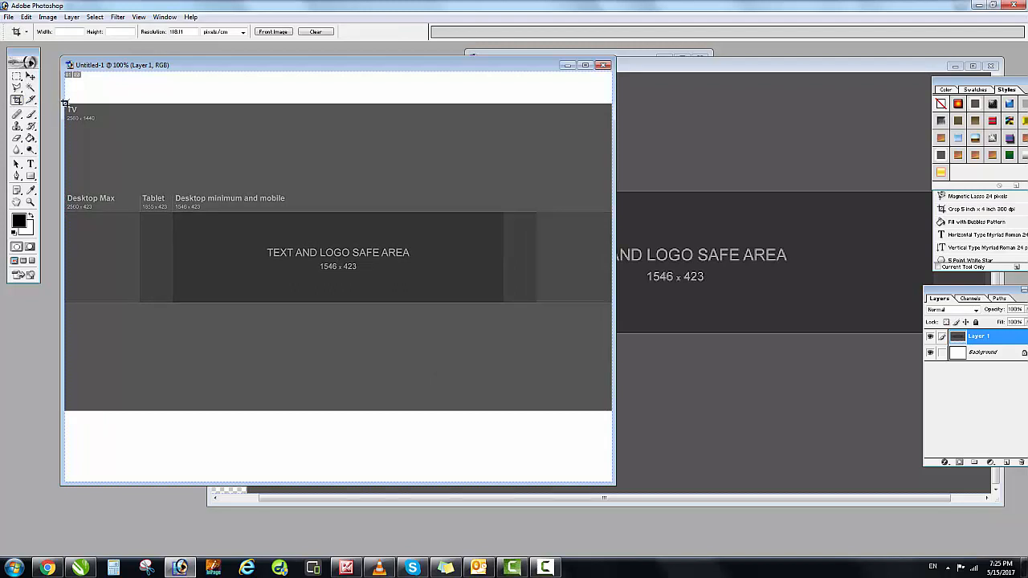
drag(588, 411, 612, 411)
key(Return)
Step: Close the original unnamed.png template without saving its changes
click(779, 134)
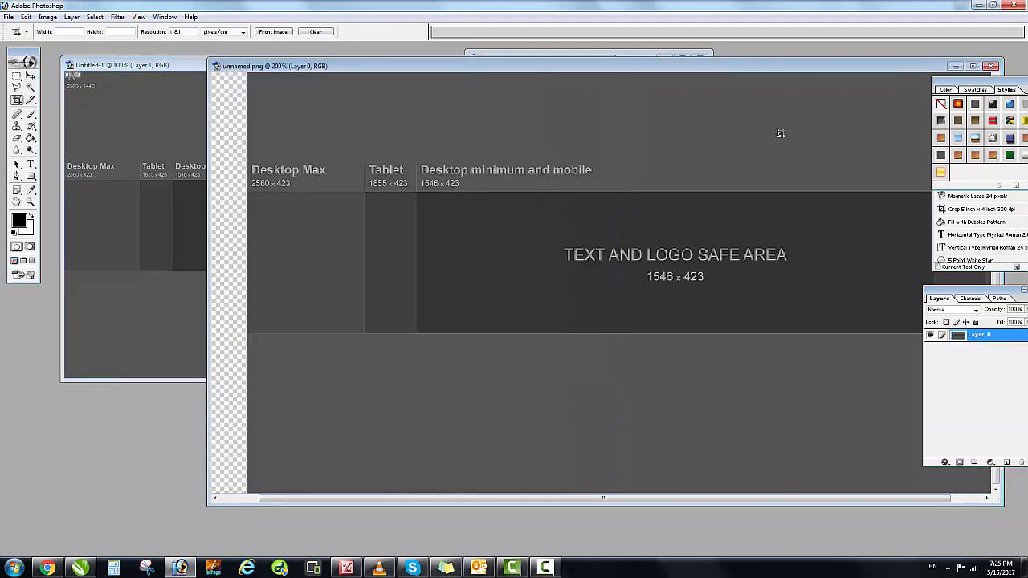
click(993, 66)
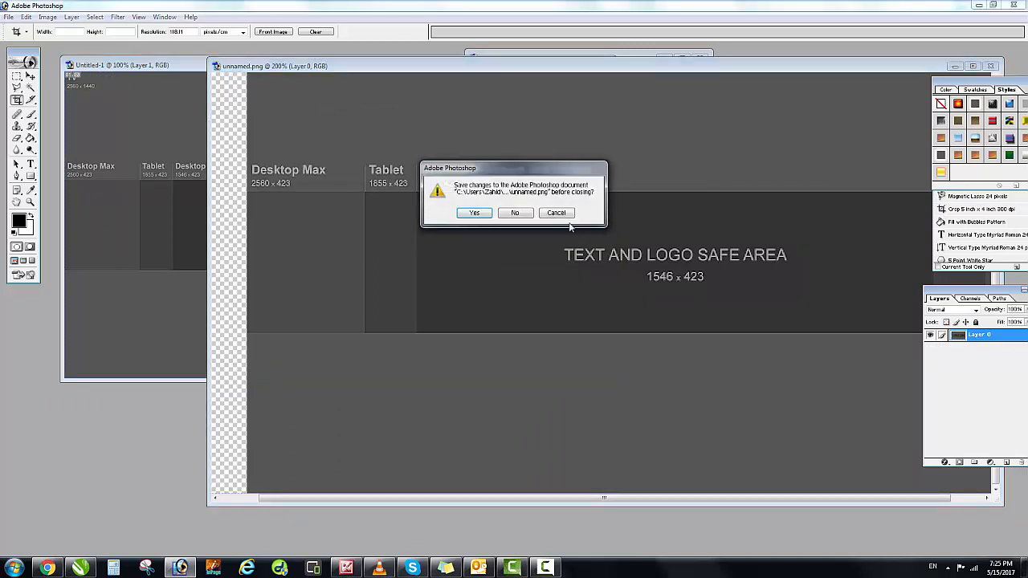
click(518, 212)
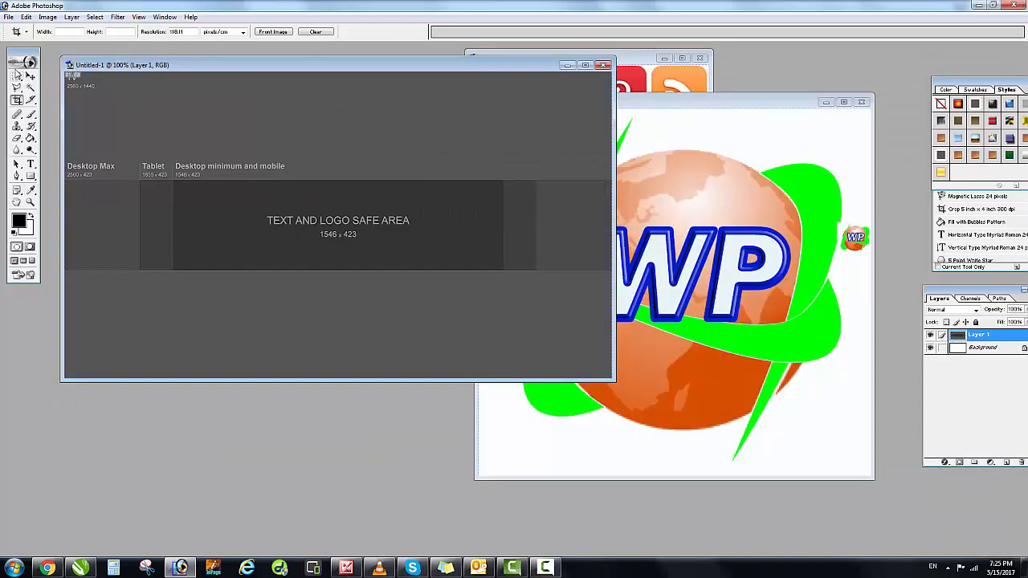
Step: Try to copy a rectangular blank area beside the WP logo from Layer 1 of the logo image
click(18, 78)
click(727, 119)
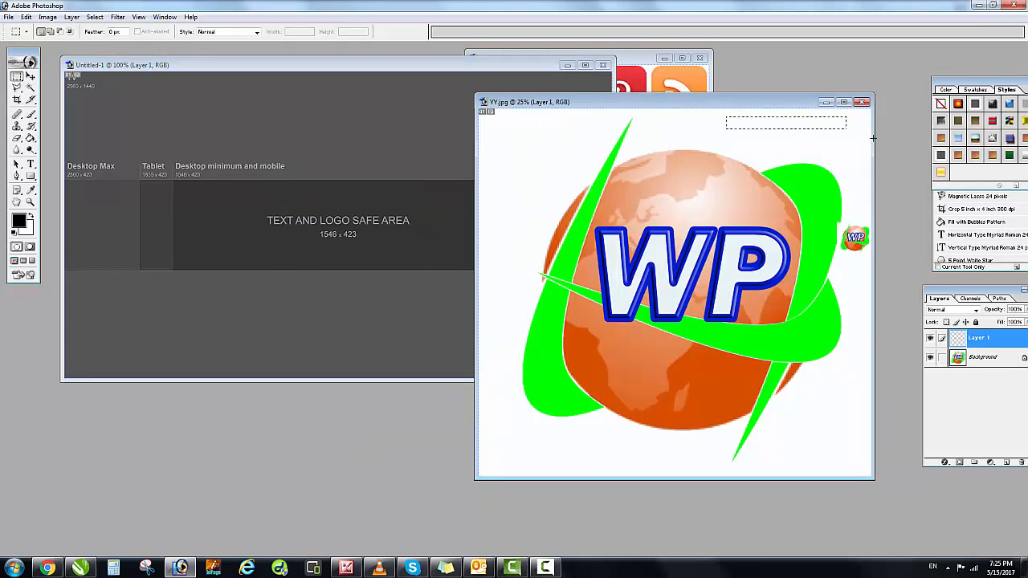
drag(852, 156, 860, 150)
key(ctrl+c)
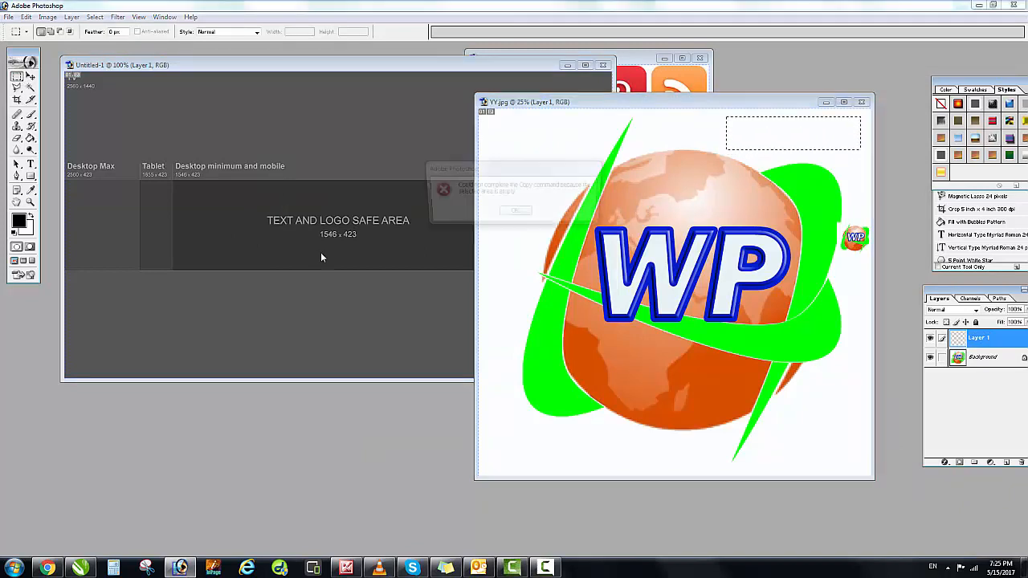
click(506, 214)
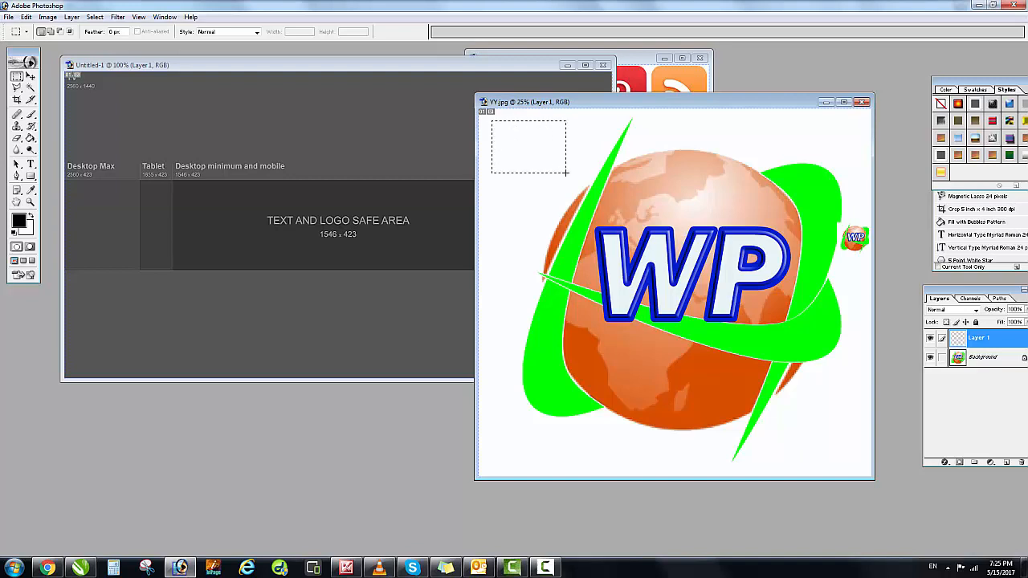
drag(566, 172, 600, 157)
key(ctrl+c)
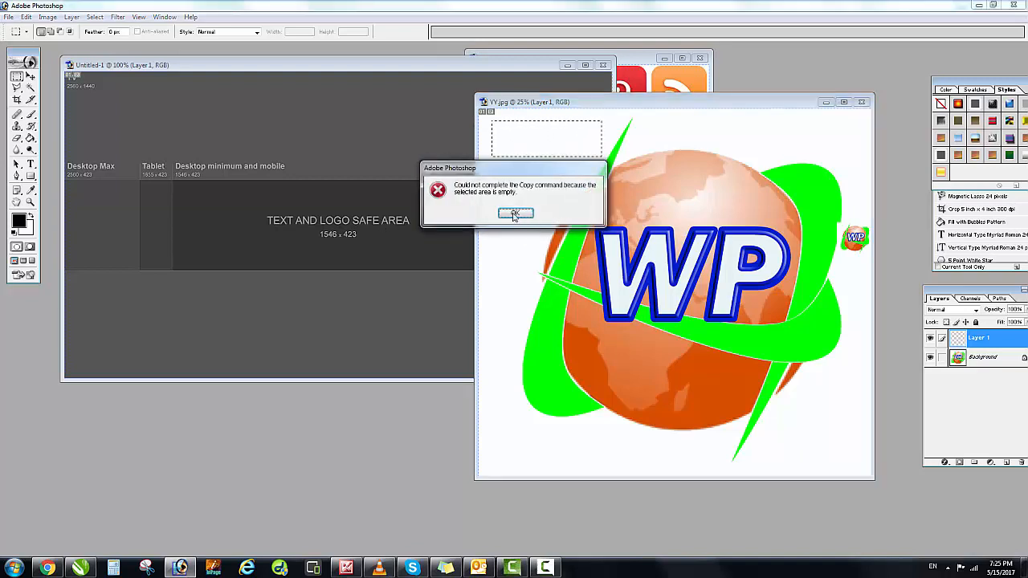
click(514, 214)
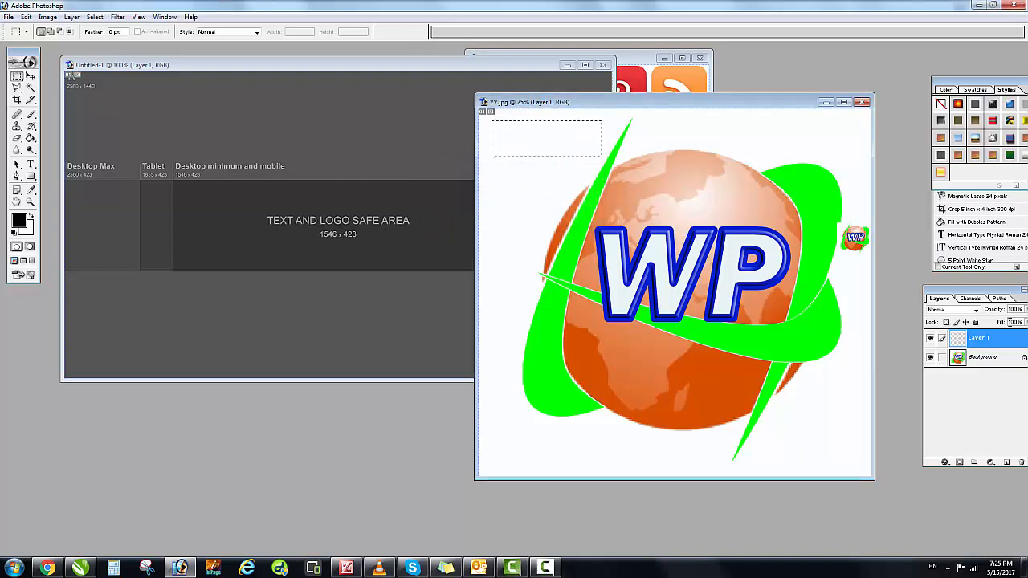
Step: Copy a white rectangular area from the logo image's Background layer and paste it into the template document
click(981, 357)
click(526, 119)
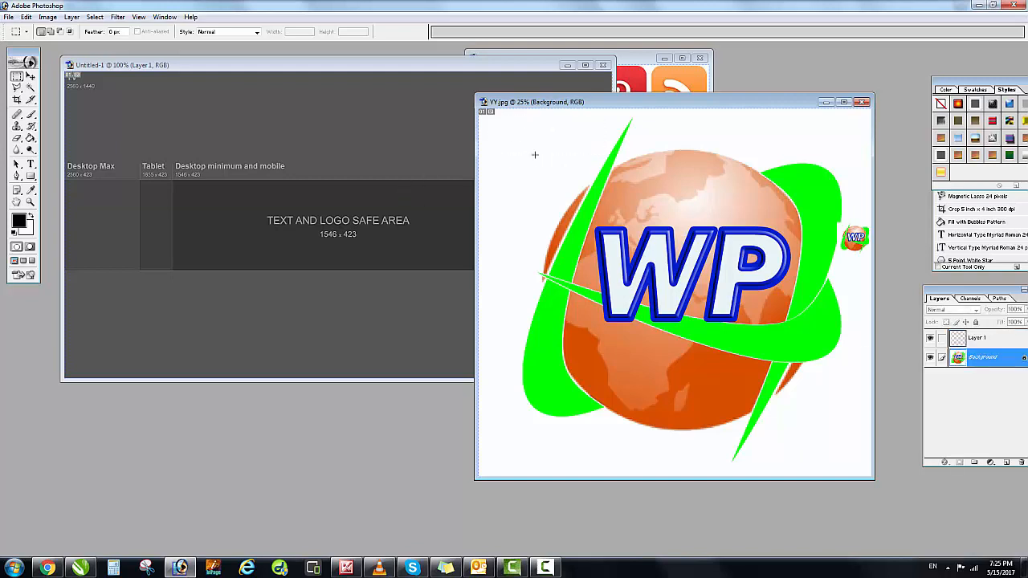
drag(492, 124, 596, 166)
key(ctrl+c)
click(366, 252)
key(ctrl+v)
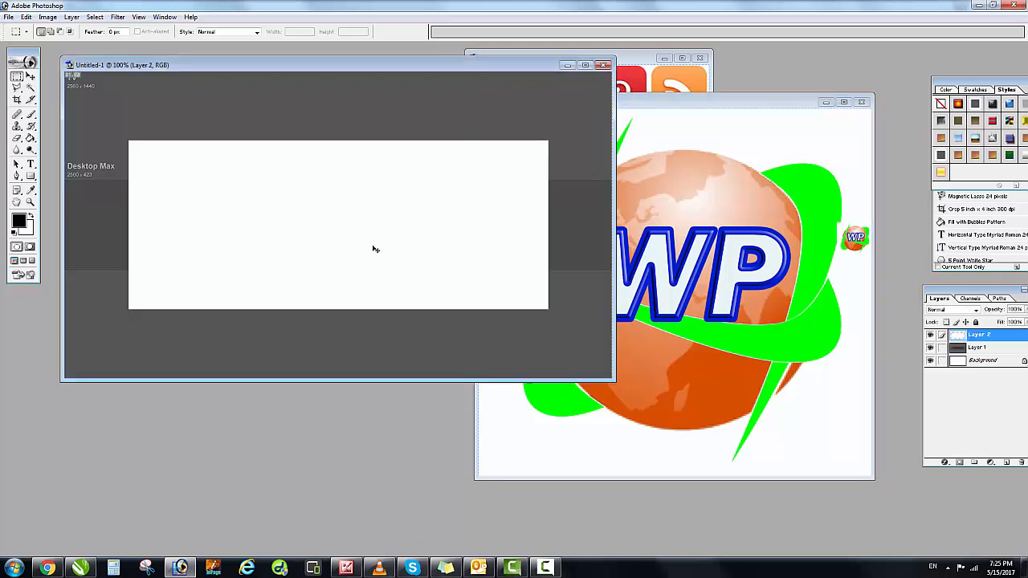
Step: Resize and position the pasted white rectangle to cover the template's 1546 x 423 text and logo safe area exactly
key(ctrl+t)
drag(550, 141, 335, 220)
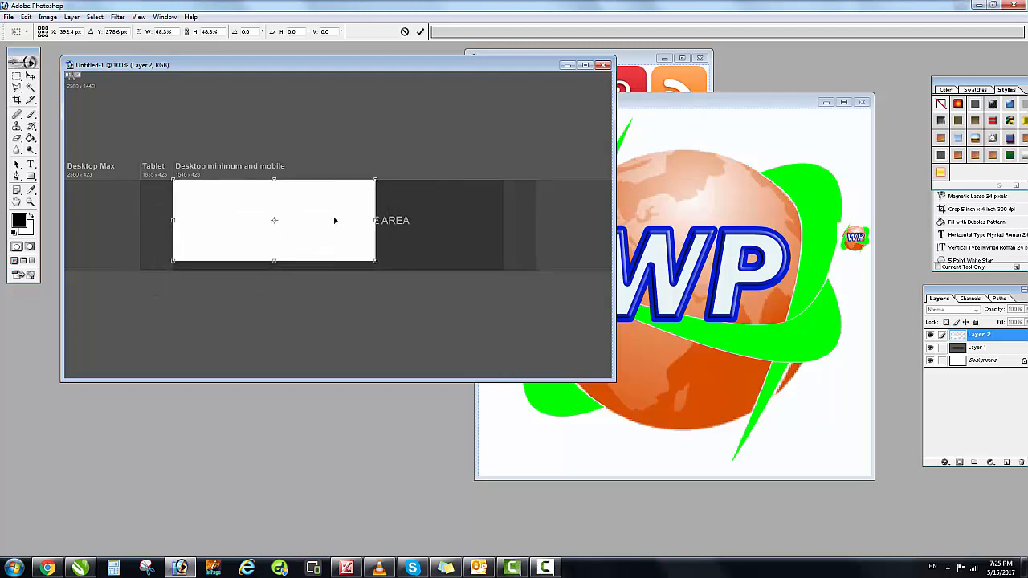
key(ctrl+plus)
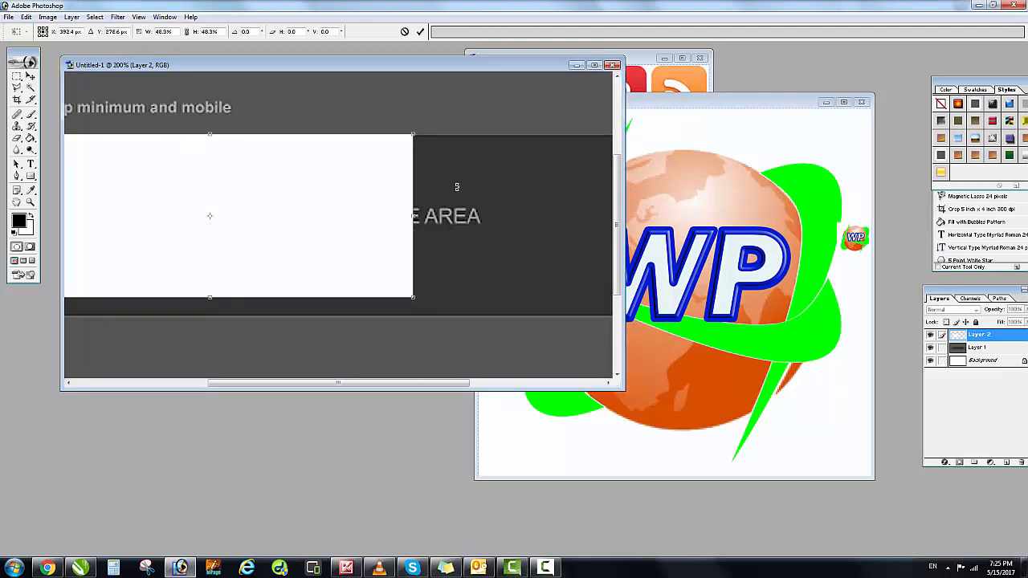
drag(622, 171, 815, 172)
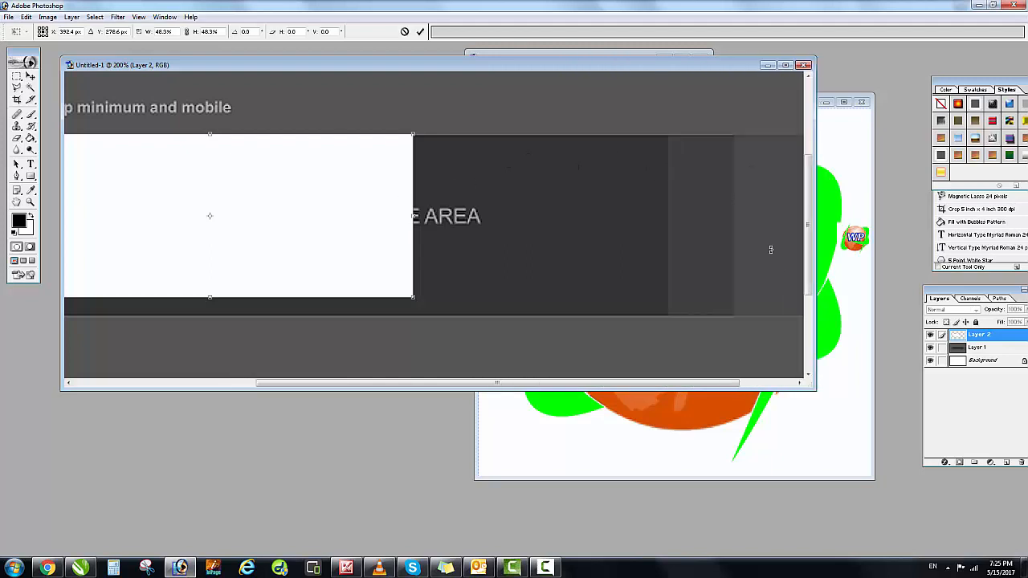
drag(550, 386, 496, 386)
drag(342, 251, 342, 252)
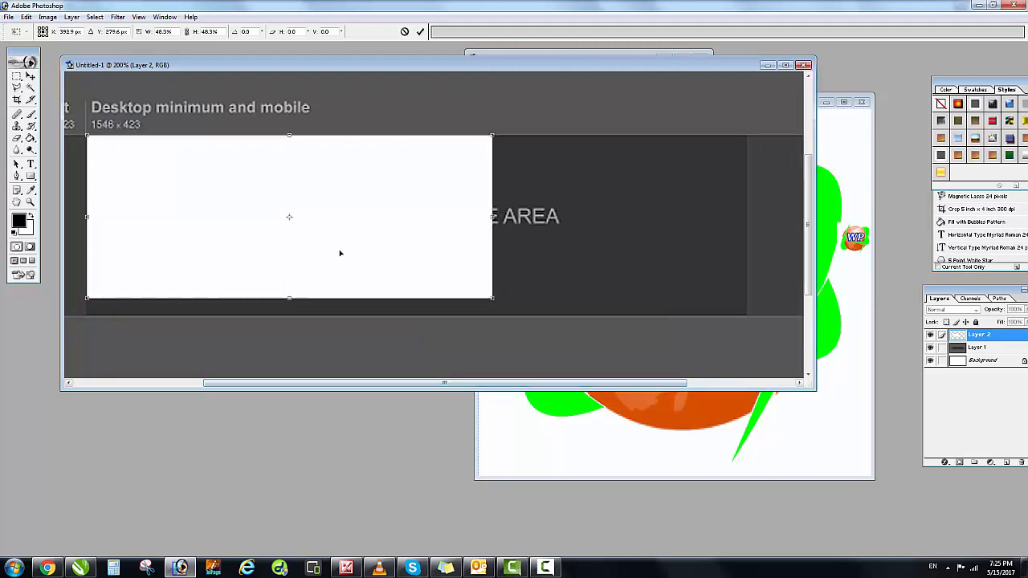
drag(289, 299, 288, 317)
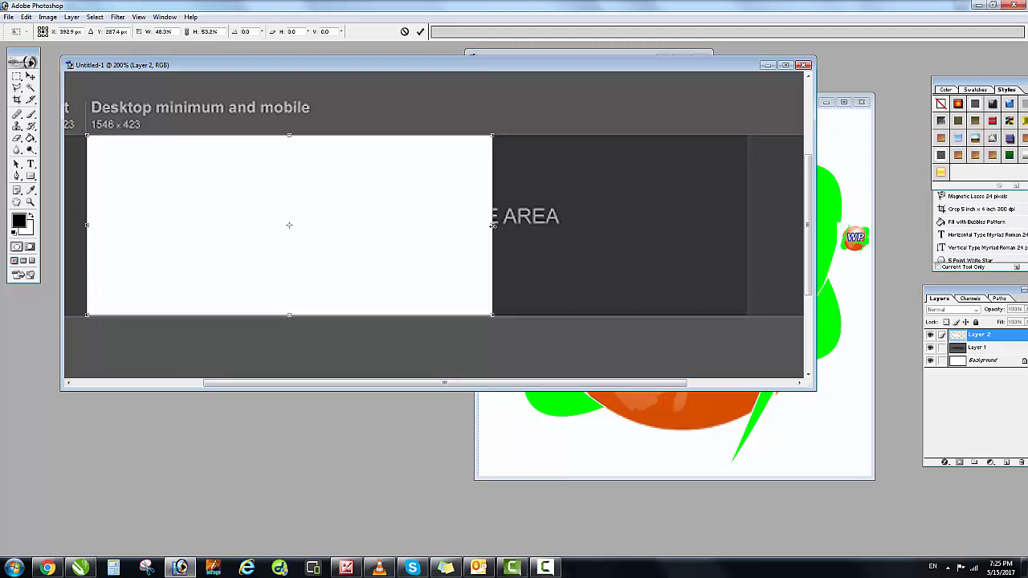
drag(492, 226, 747, 228)
key(Return)
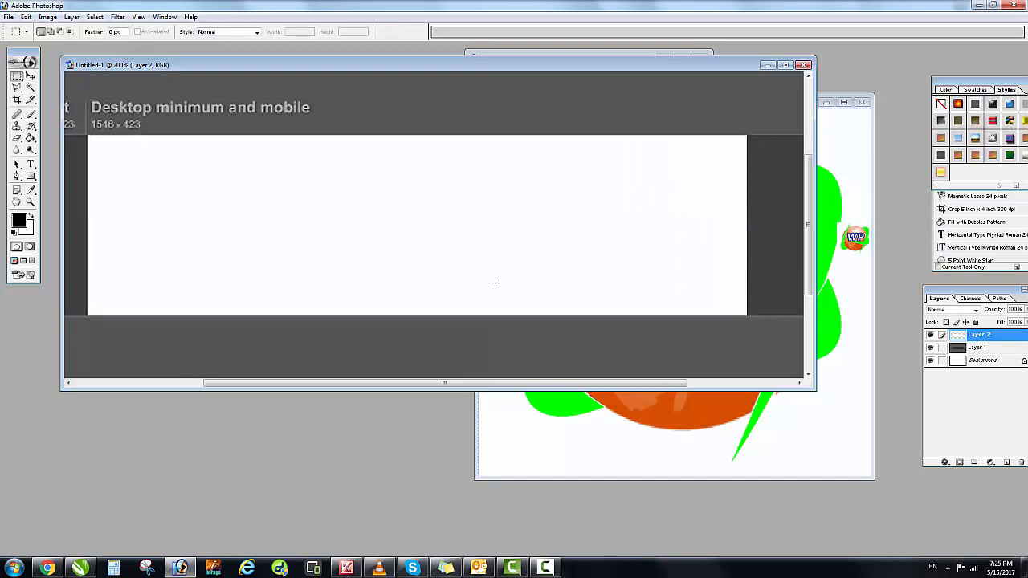
Step: Try several preset layer styles on the white rectangle, including the yellow gradient with red stroke, and undo them
click(30, 77)
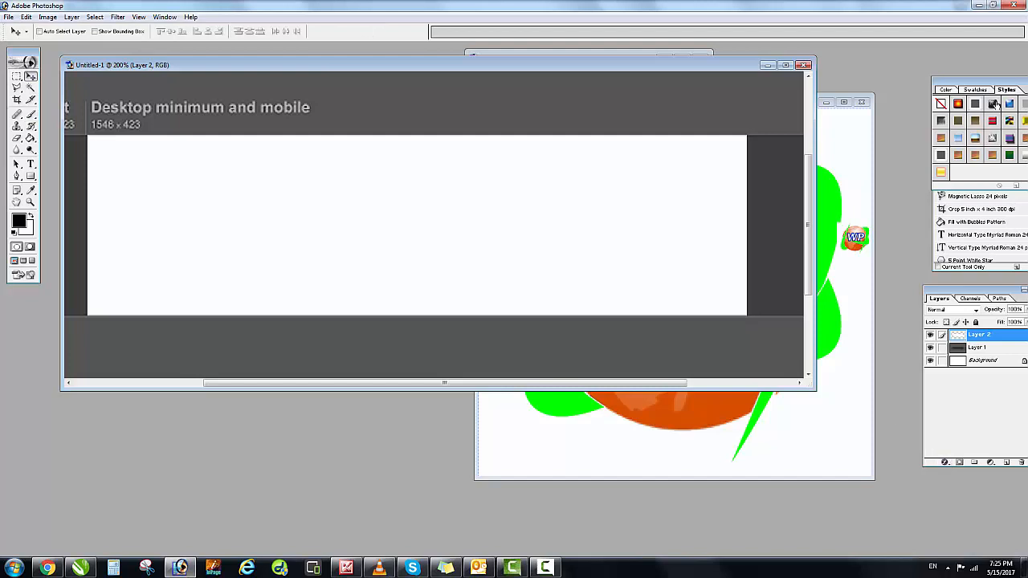
click(958, 120)
click(941, 171)
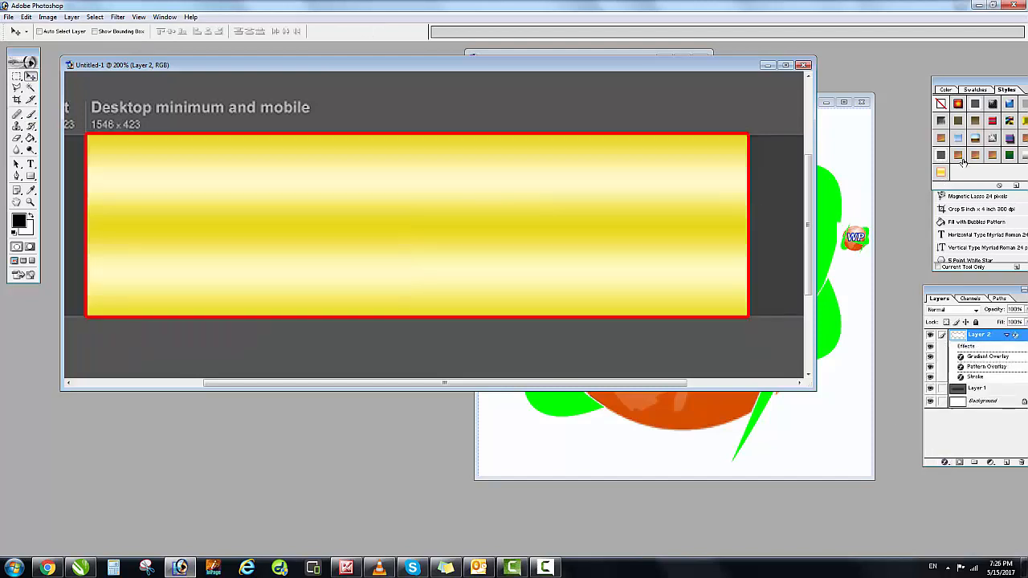
click(977, 156)
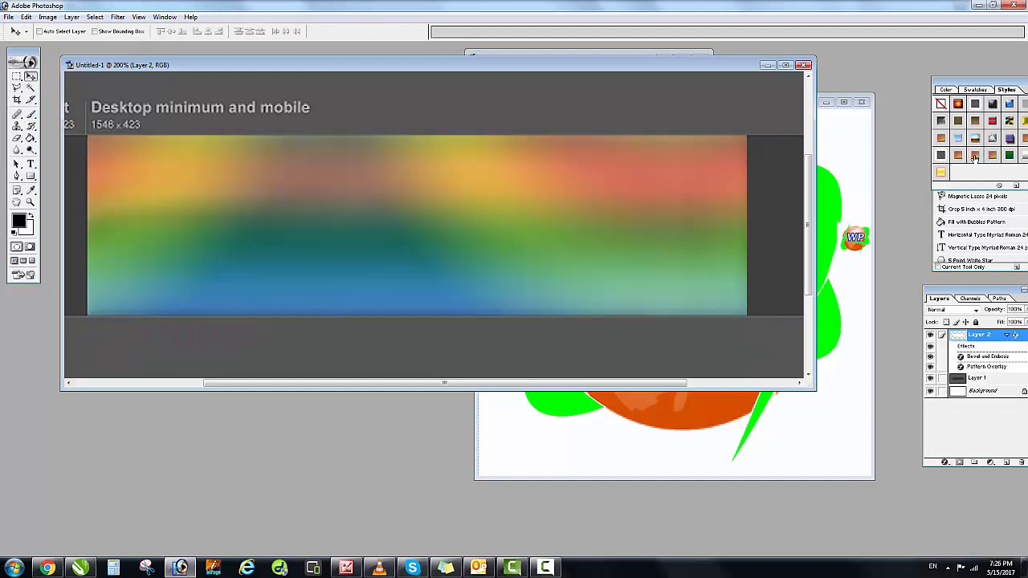
key(ctrl+alt+z)
key(ctrl+alt+z)
key(ctrl+alt+z)
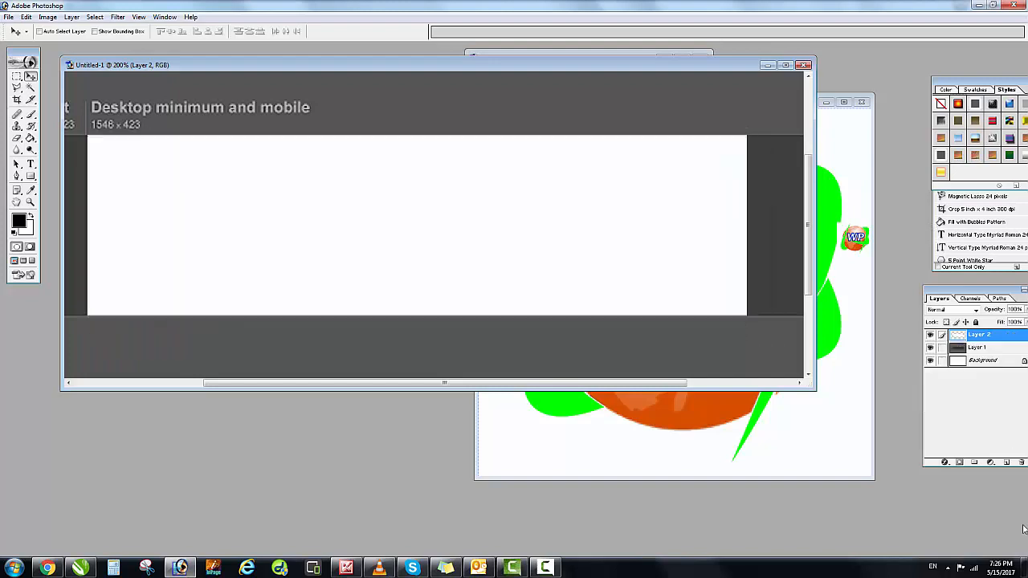
Step: Add a Pattern Overlay and a linear Gradient Overlay using the Red, Green preset to the white rectangle on Layer 2
click(959, 463)
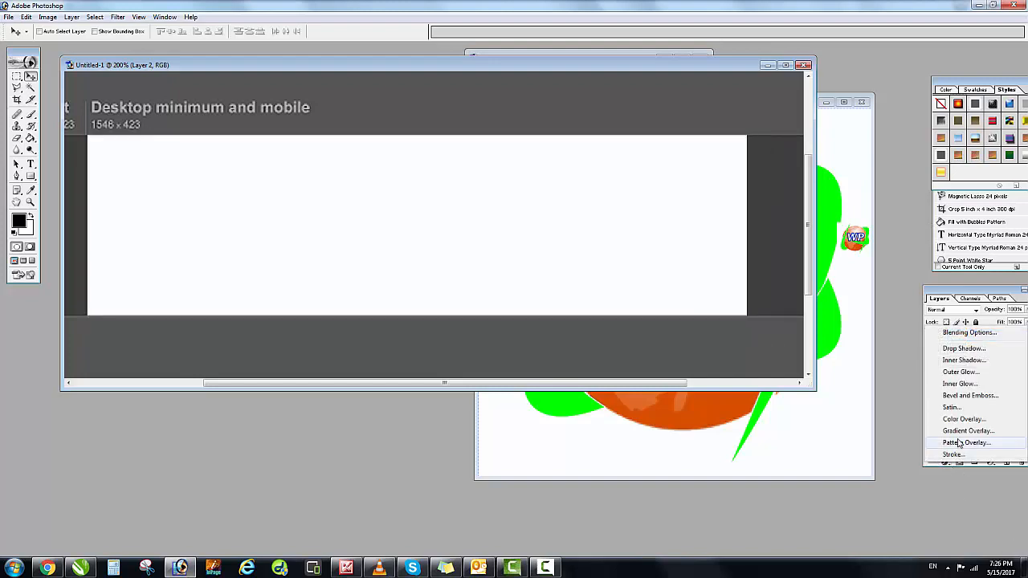
click(968, 442)
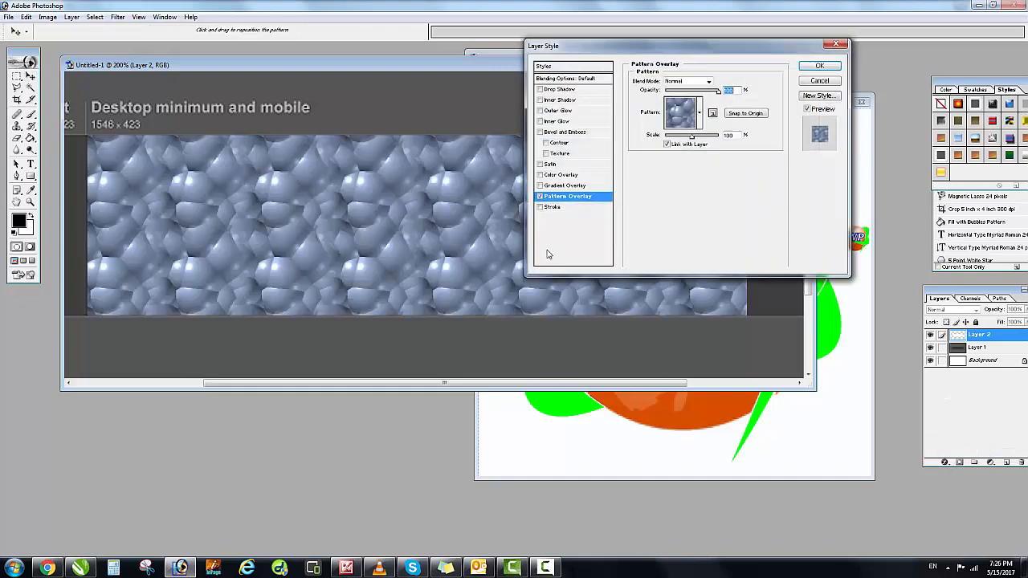
click(579, 186)
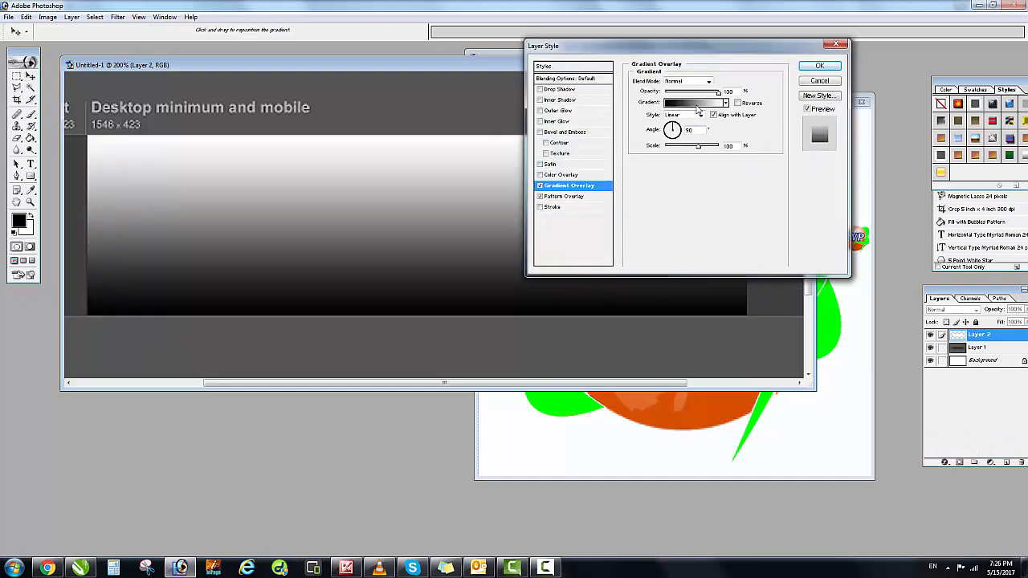
click(696, 104)
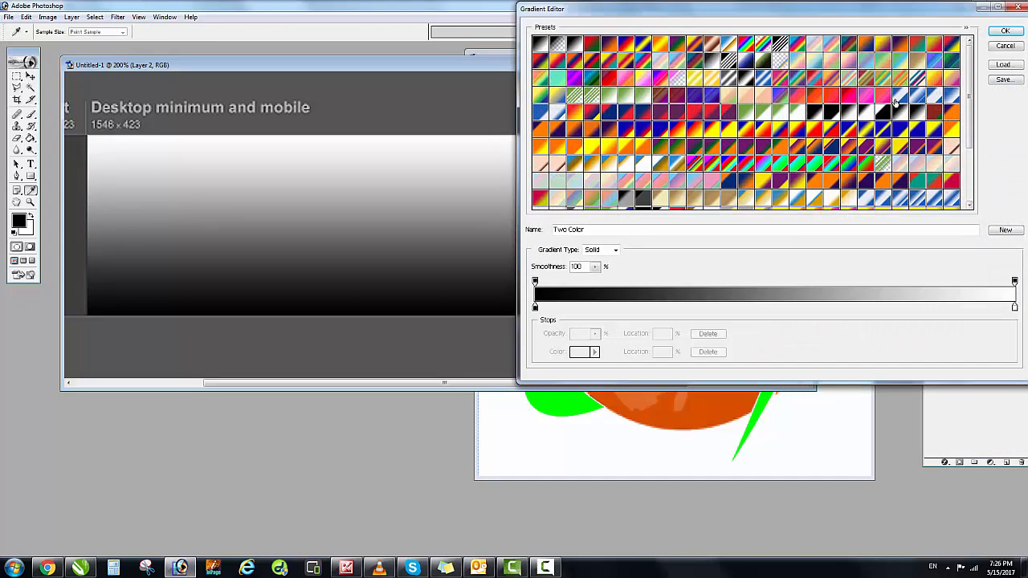
click(592, 43)
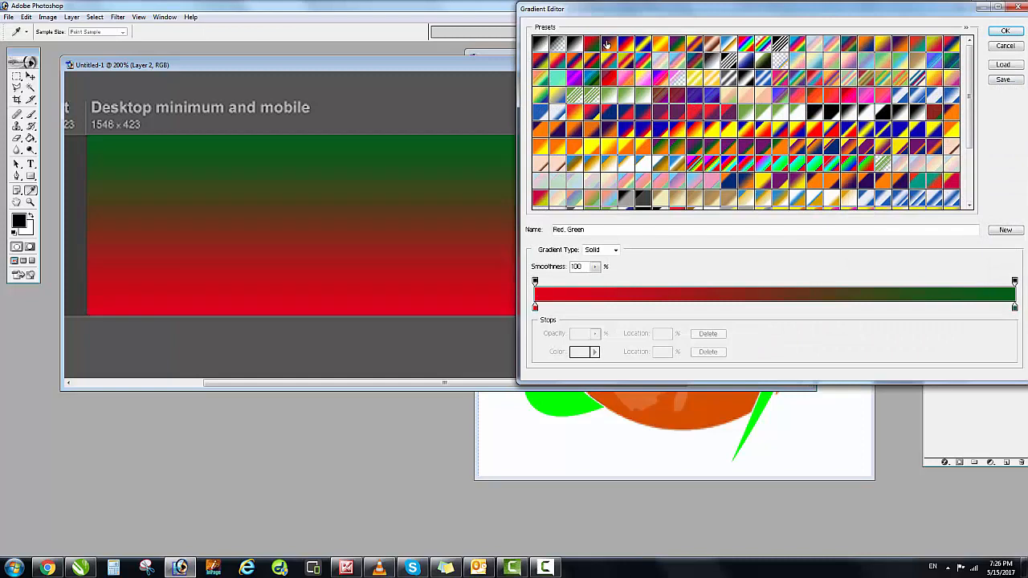
click(627, 44)
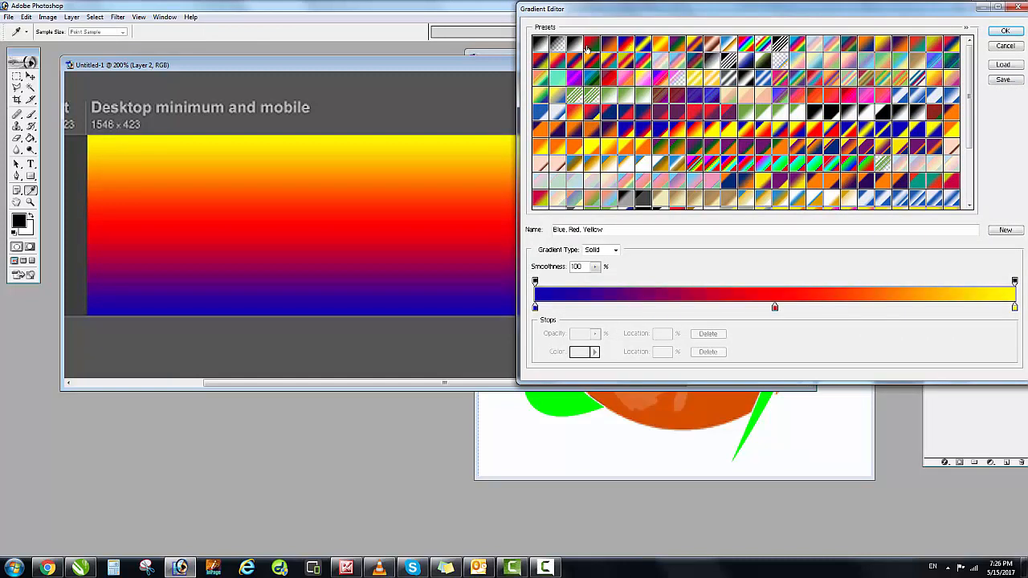
click(587, 50)
click(562, 63)
click(576, 61)
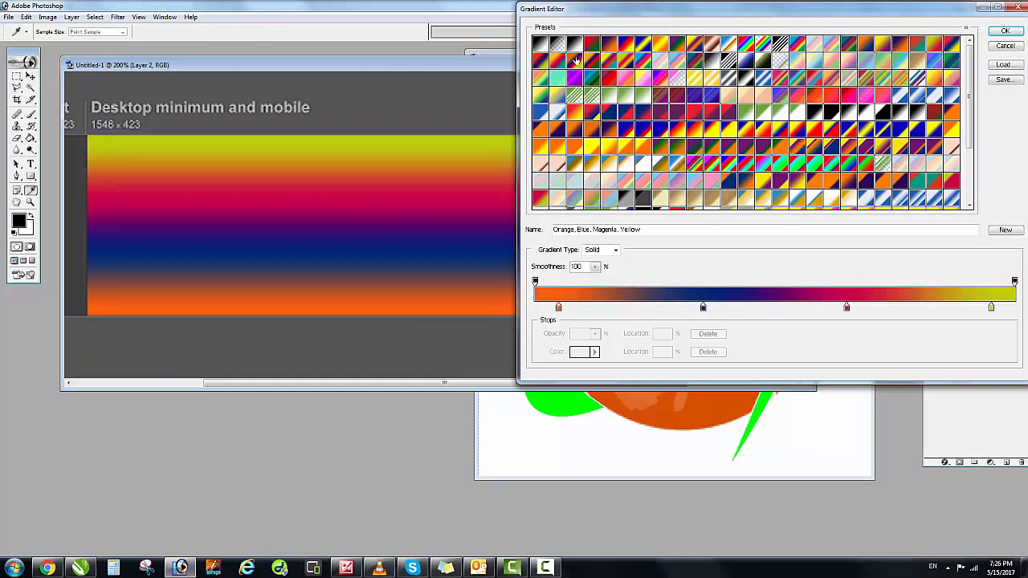
click(595, 45)
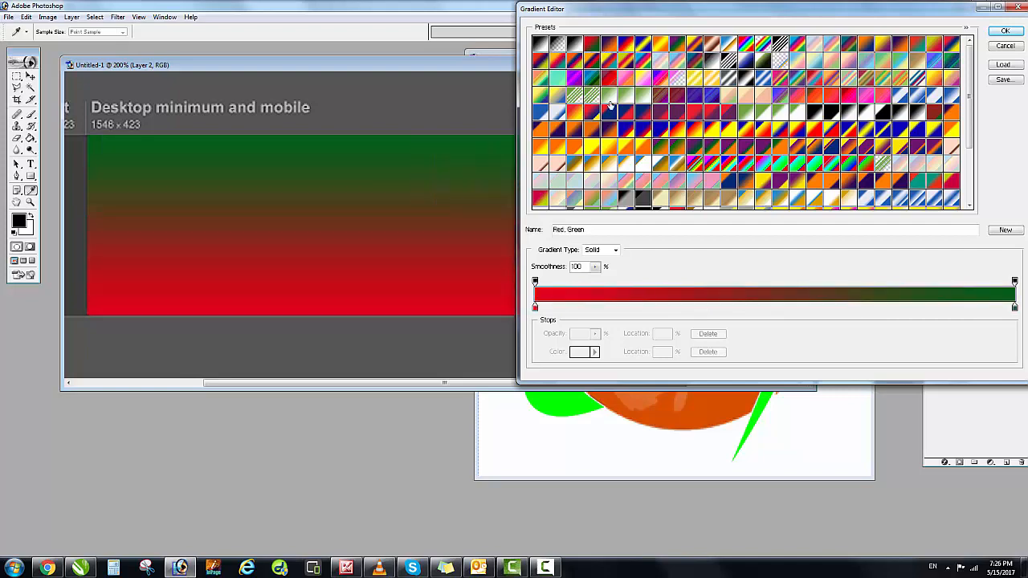
click(1004, 30)
click(820, 69)
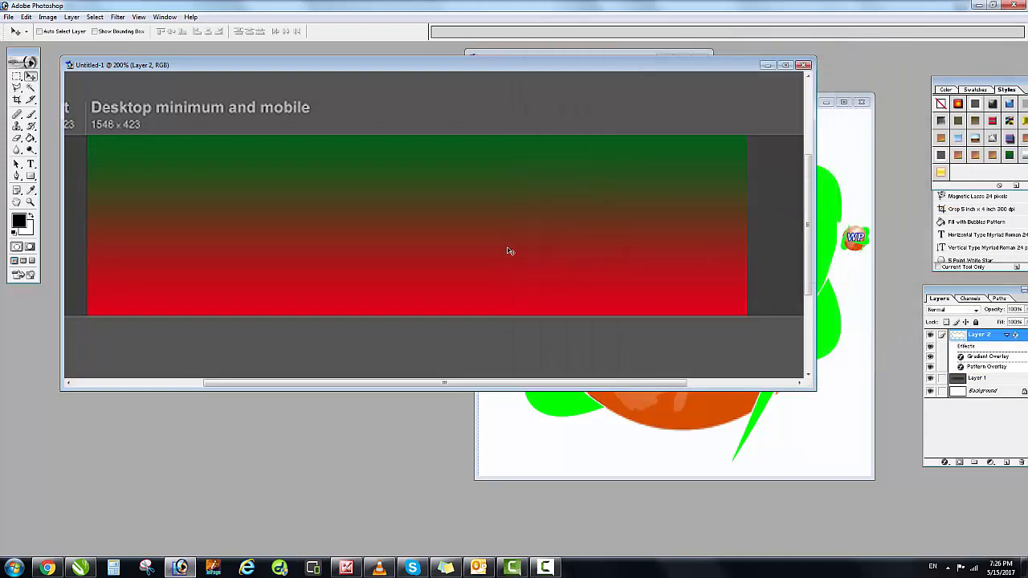
Step: Start an empty text layer on the gradient panel and copy the small WP logo from Layer 1 of the logo image into the template document
click(30, 164)
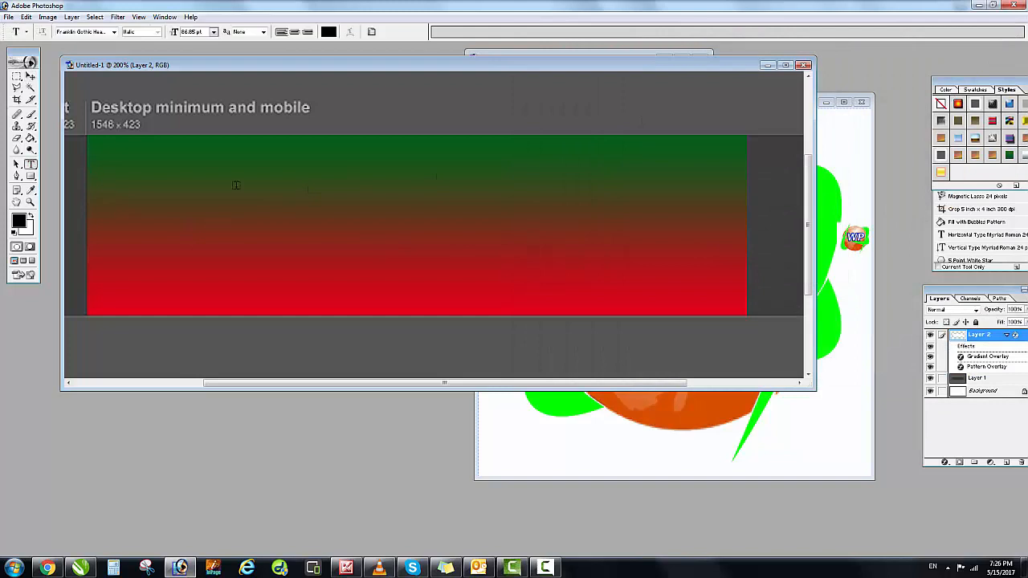
click(196, 189)
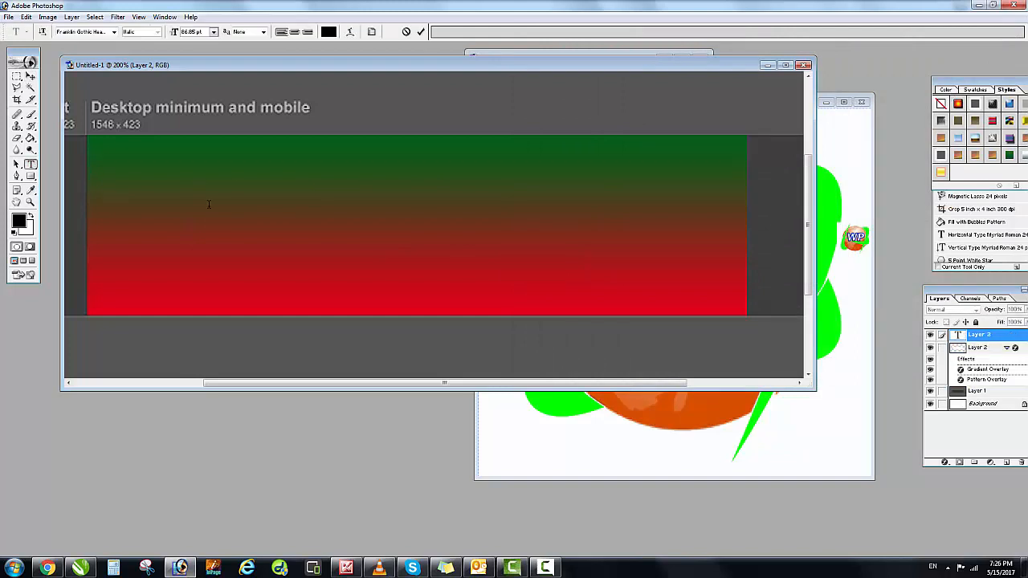
click(868, 229)
click(30, 76)
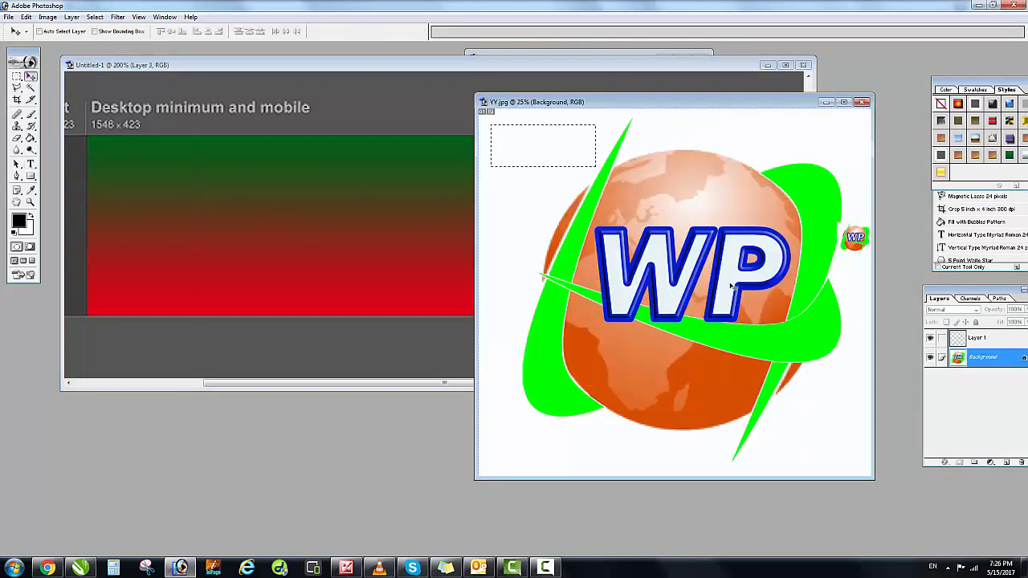
click(618, 222)
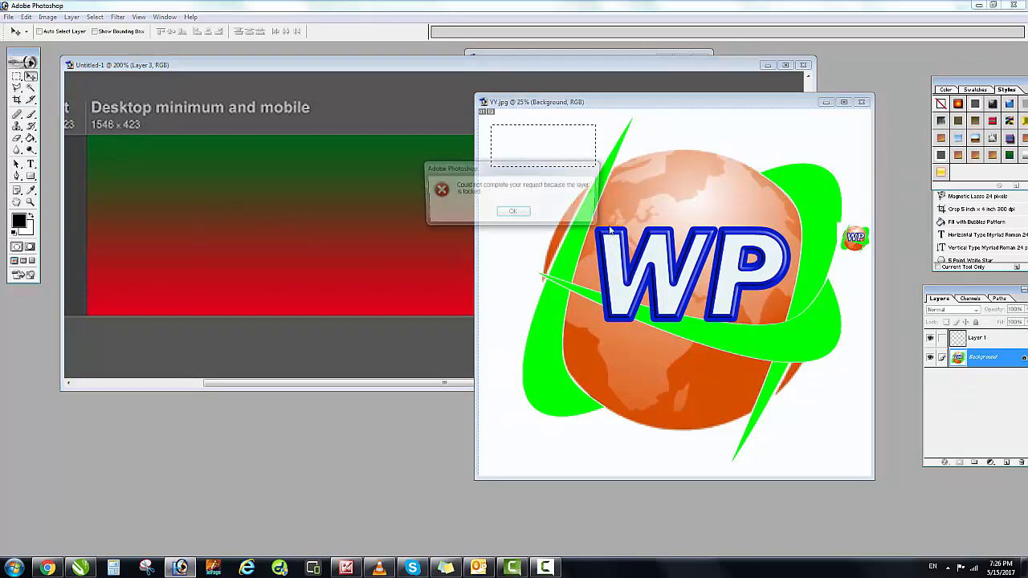
click(516, 212)
click(977, 338)
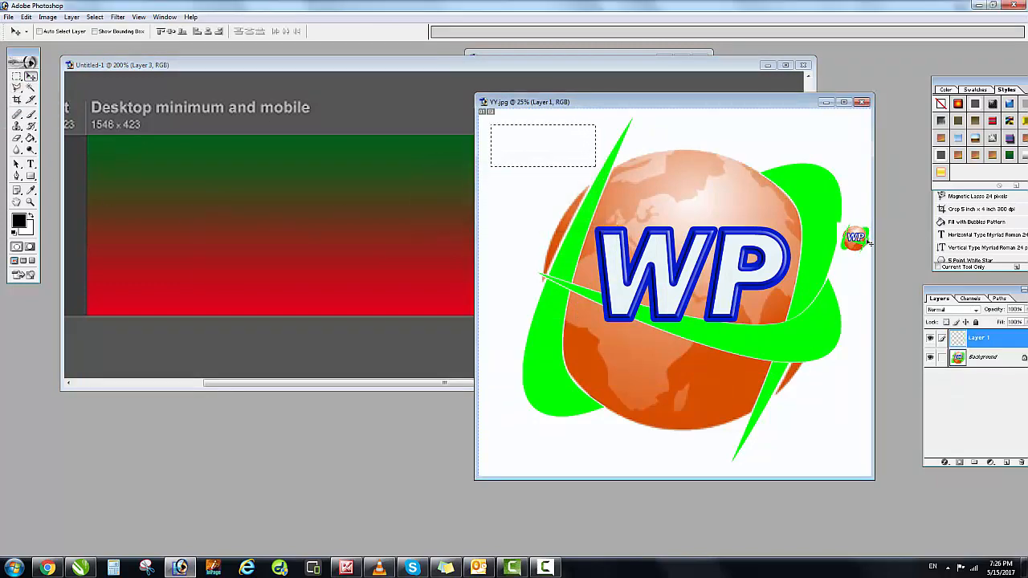
drag(857, 236, 329, 206)
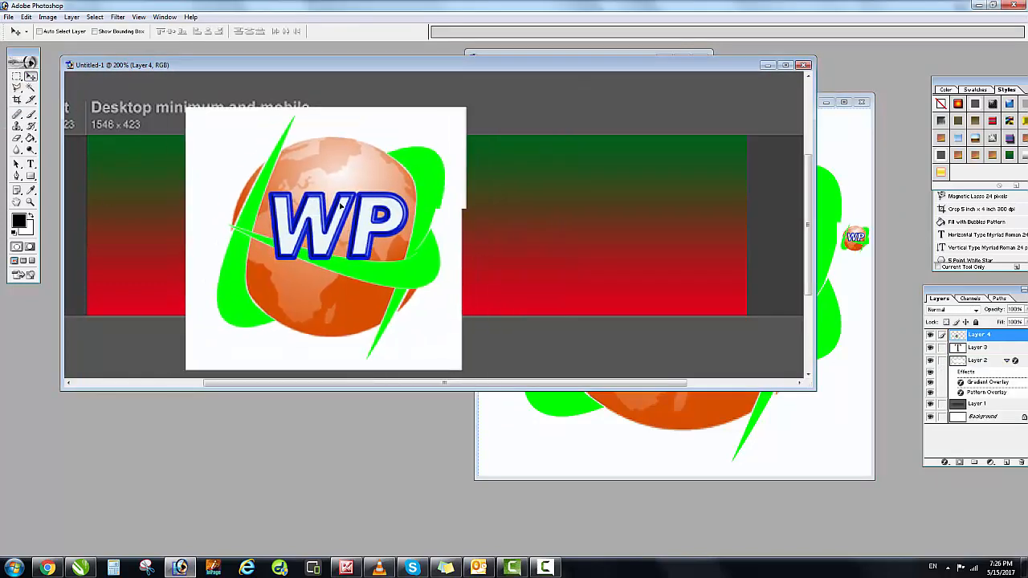
Step: Delete the white background around the copied WP logo with the Magic Wand and clear the selection
click(31, 87)
click(223, 131)
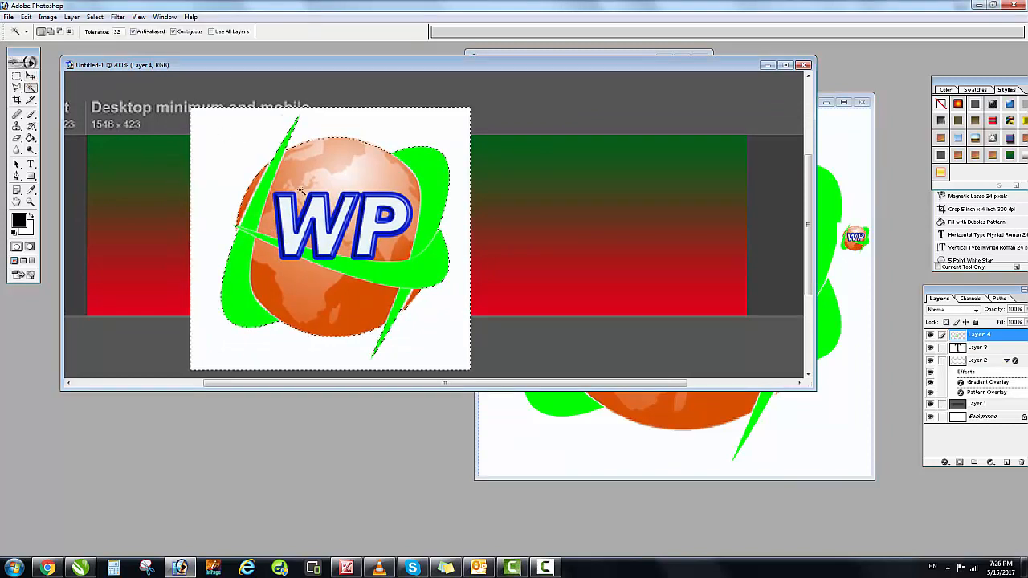
key(Delete)
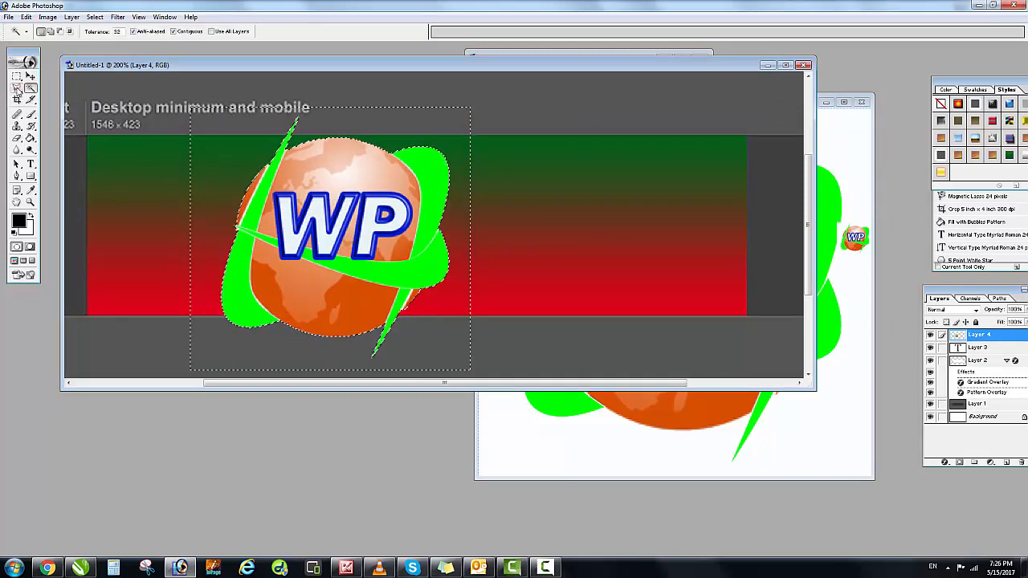
key(m)
key(ctrl+d)
Step: Scale the WP logo down to fit the panel's height and move it aside to the panel's upper-right corner
key(ctrl+t)
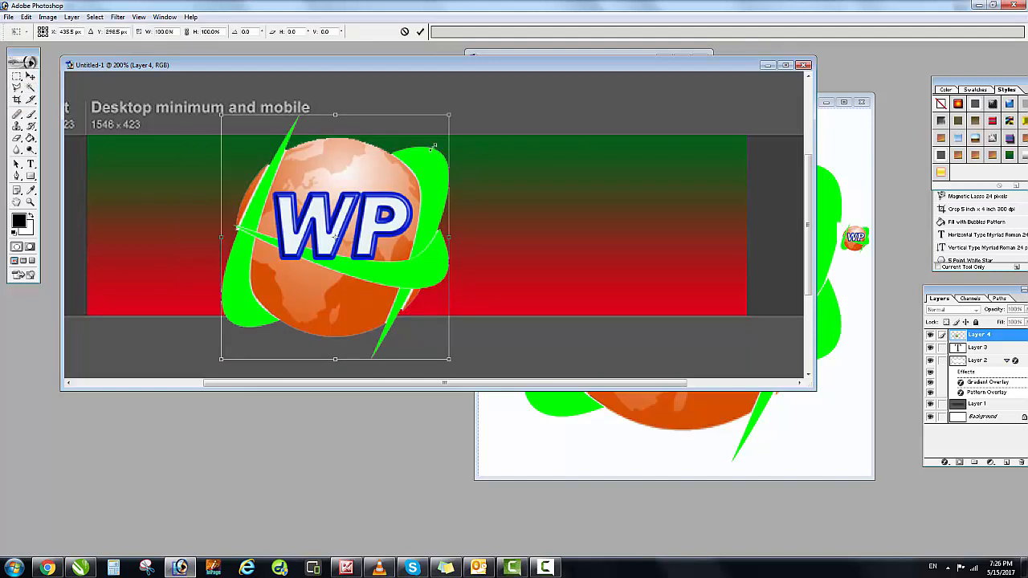
drag(449, 115, 374, 196)
drag(313, 275, 224, 217)
key(Return)
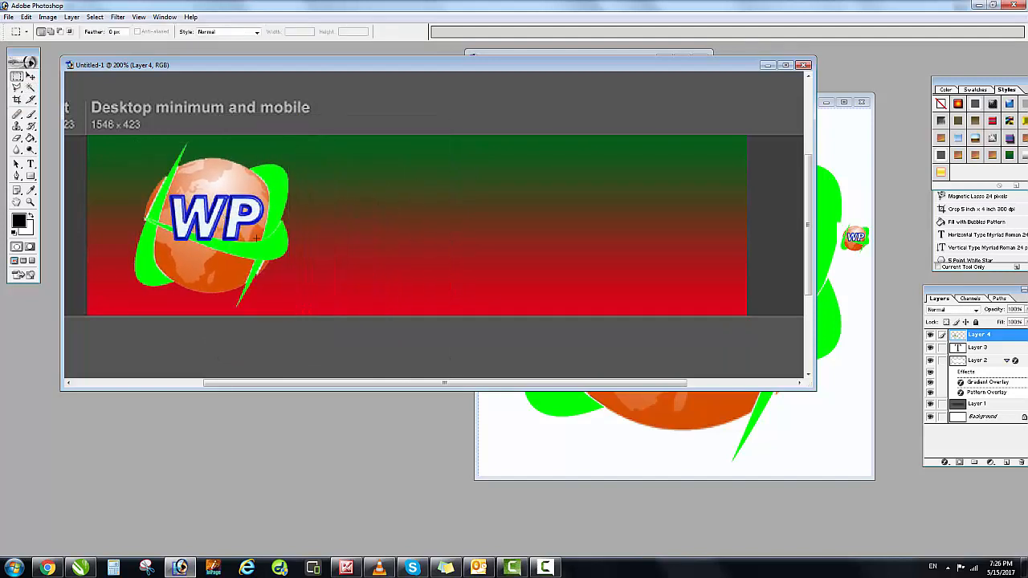
drag(182, 180, 769, 86)
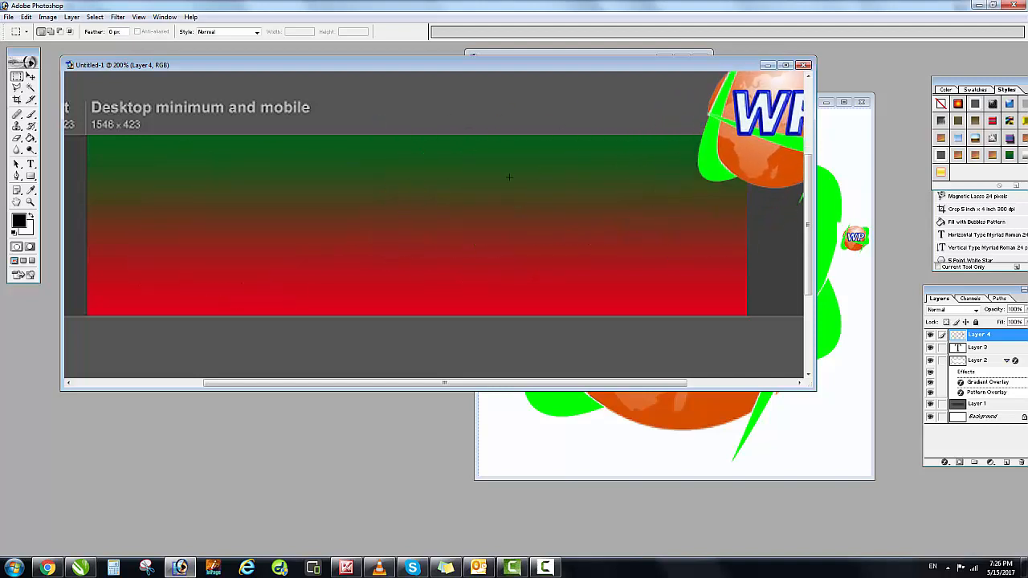
Step: Enter the text WORLD POSTS on the empty text layer over the gradient panel
click(31, 164)
click(204, 188)
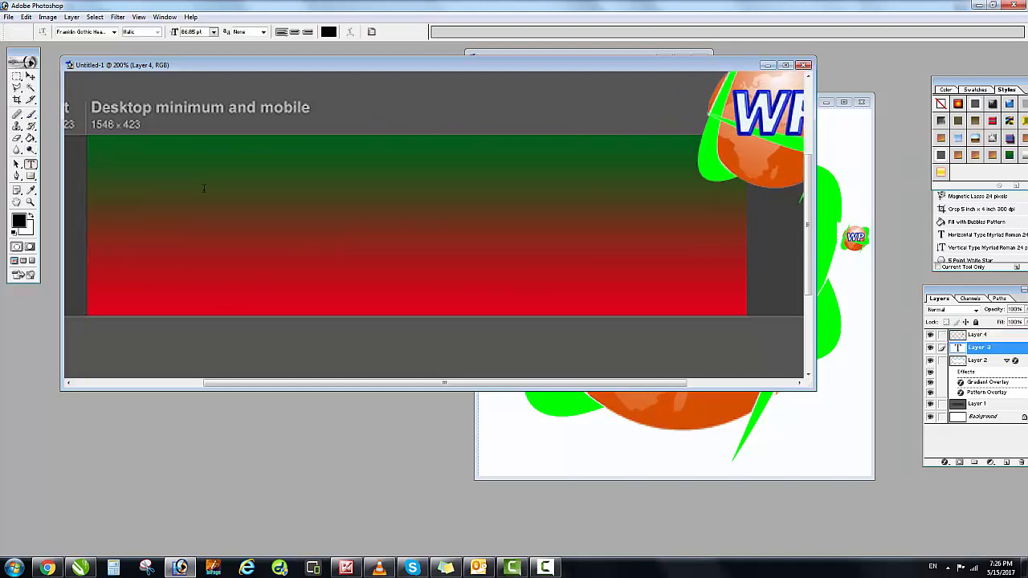
text(WO)
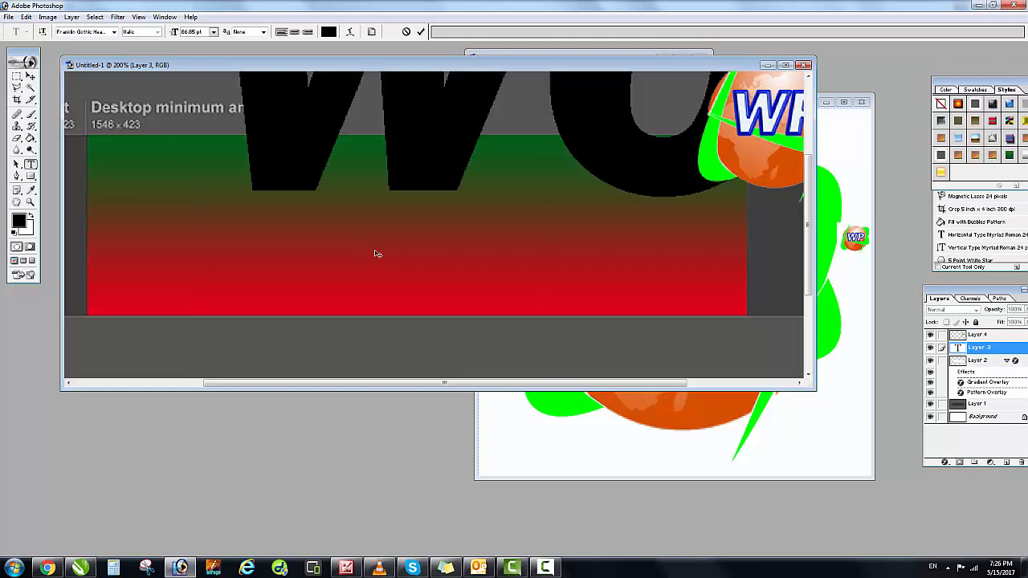
click(30, 78)
Step: Scale the WORLD POSTS text to 22.8% and position it across the gradient panel, slightly above its middle
key(ctrl+t)
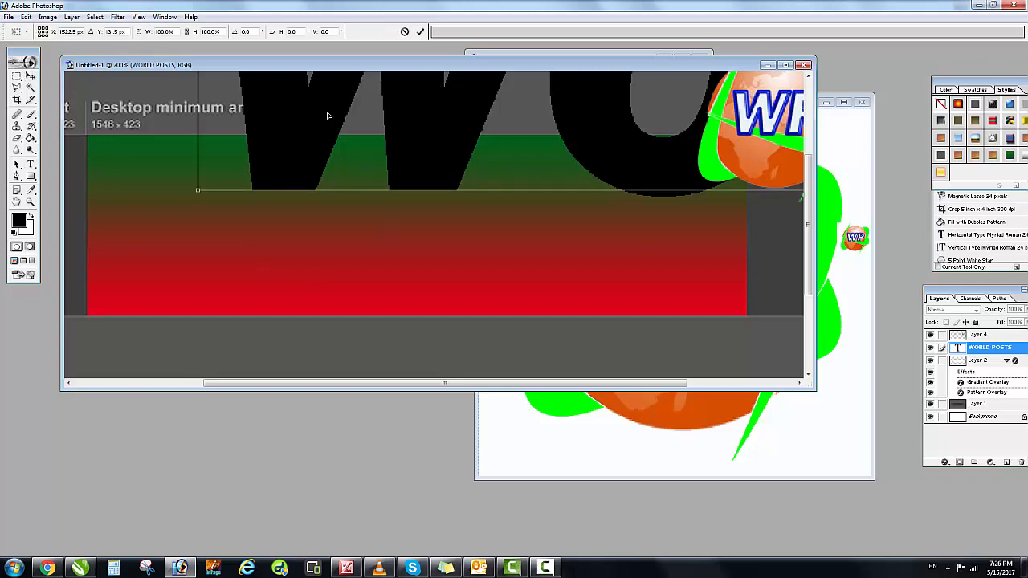
drag(285, 94, 191, 246)
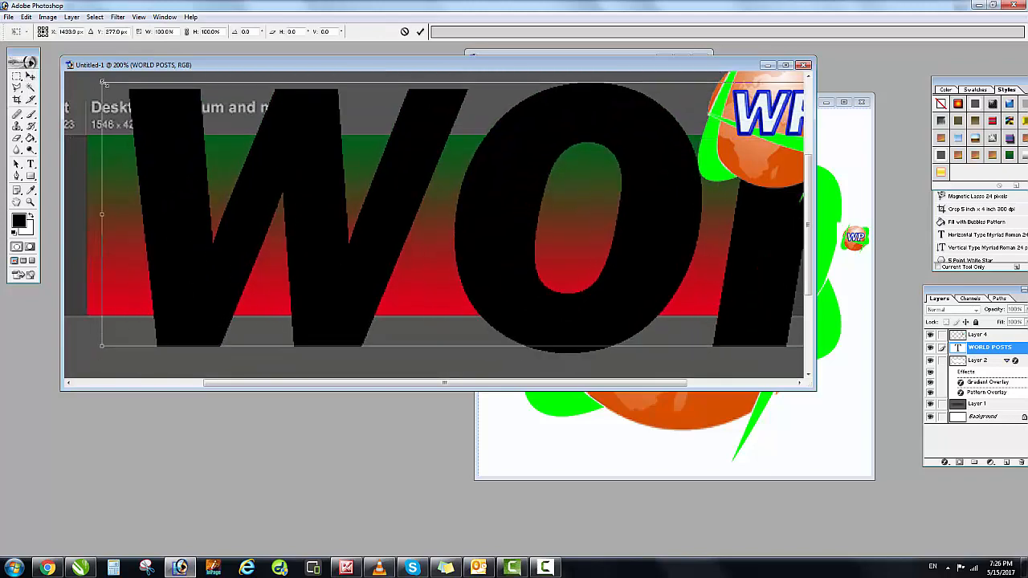
drag(104, 83, 574, 214)
drag(694, 219, 213, 186)
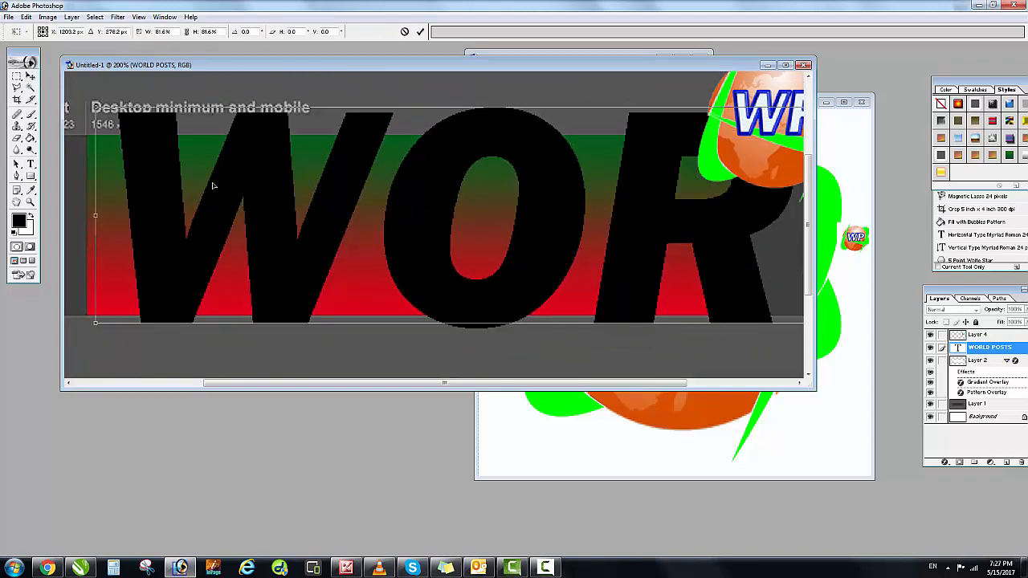
drag(96, 107, 126, 180)
drag(71, 119, 116, 185)
drag(286, 264, 541, 233)
drag(673, 250, 136, 184)
drag(429, 212, 395, 213)
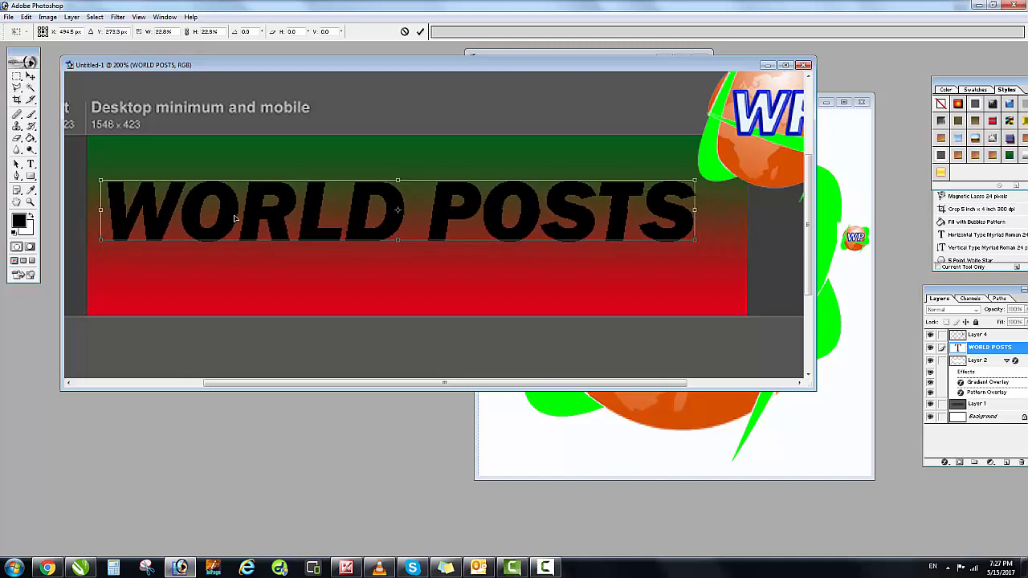
drag(237, 217, 239, 219)
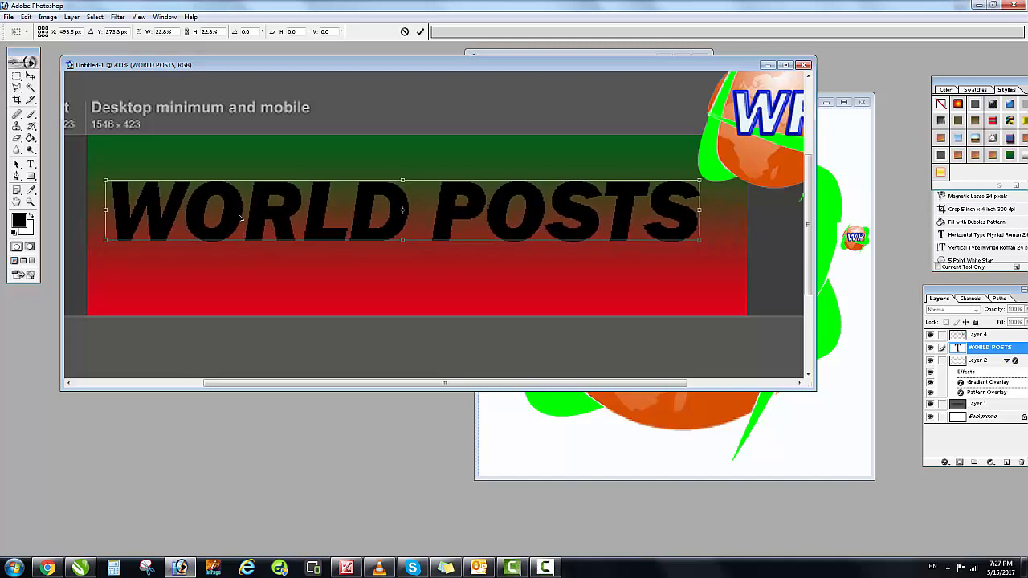
key(Return)
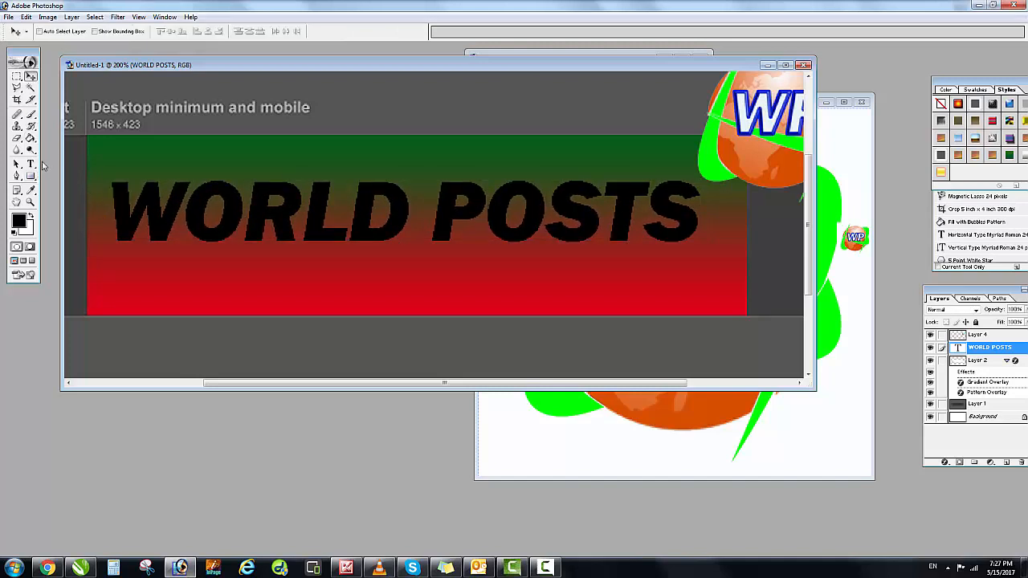
Step: Add a Color Overlay to the WORLD POSTS text, trying yellow, blue and peach before applying a near-white colour
click(945, 464)
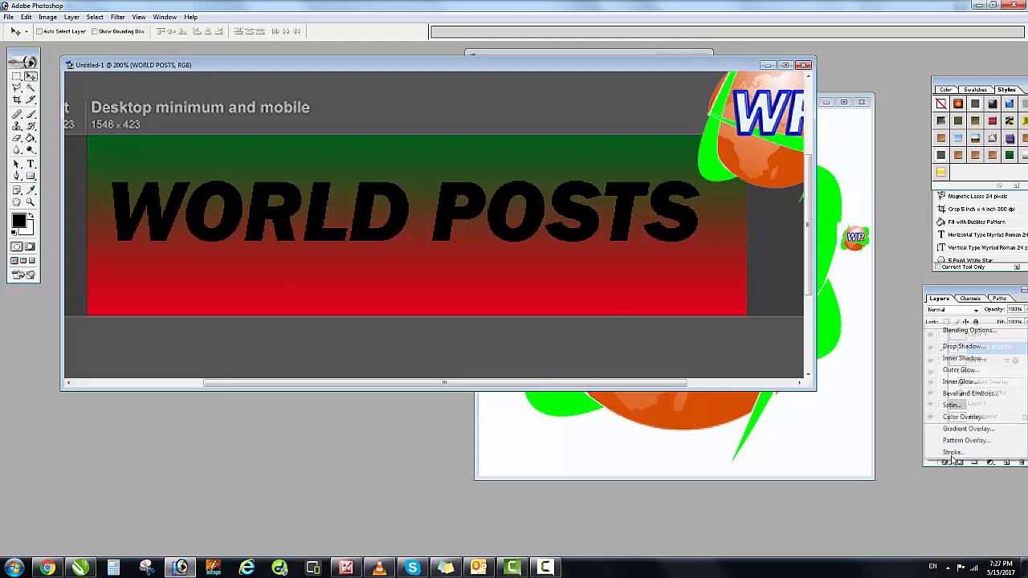
click(940, 418)
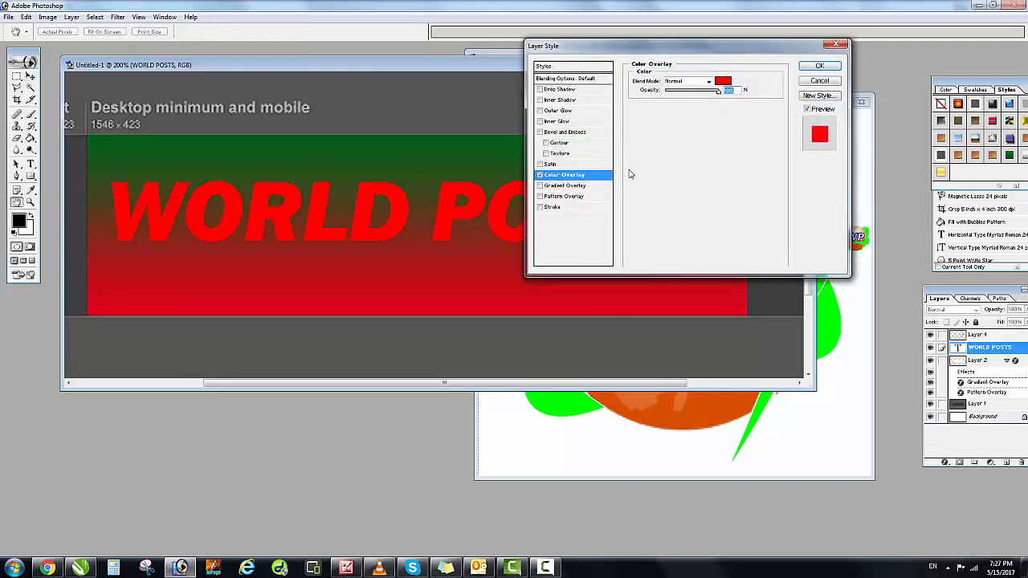
click(728, 83)
drag(666, 147, 583, 112)
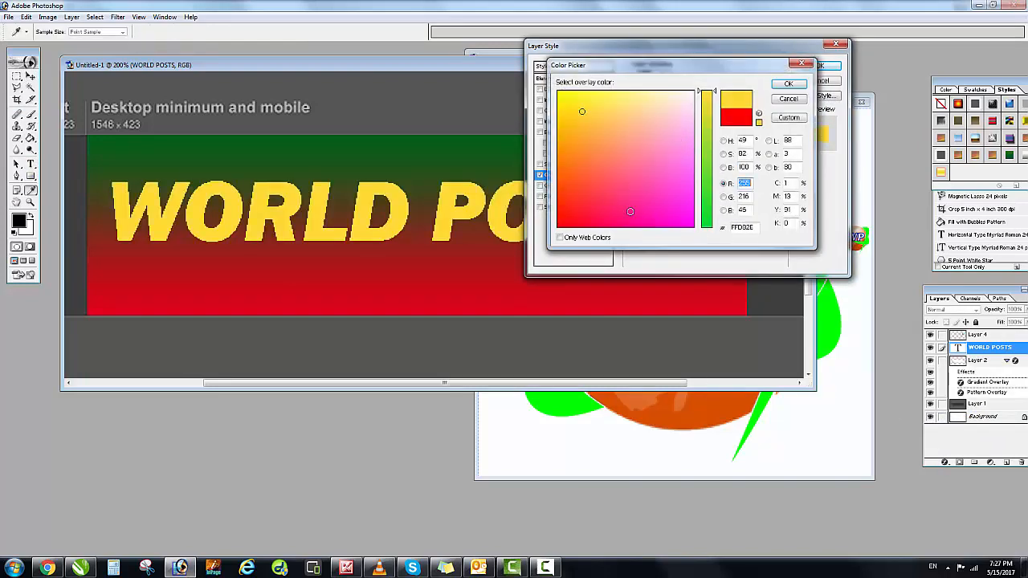
click(631, 212)
click(673, 217)
click(685, 223)
click(704, 225)
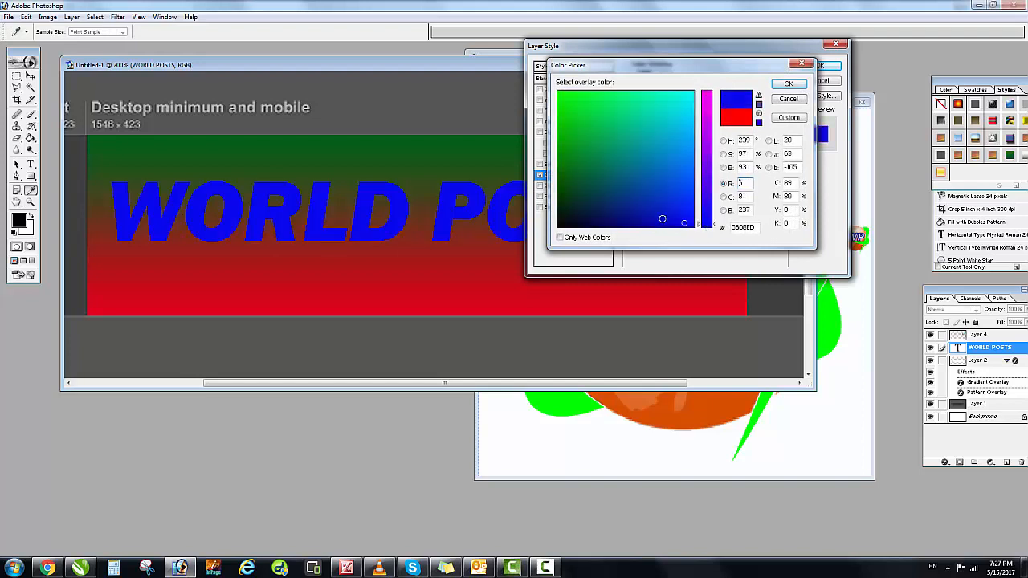
click(673, 224)
click(656, 168)
click(640, 117)
click(706, 94)
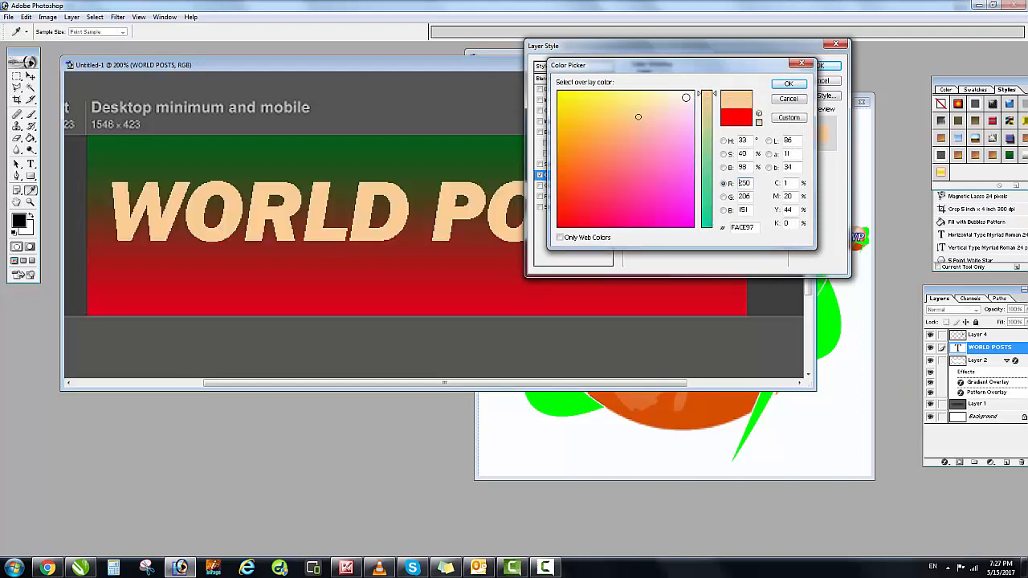
click(686, 96)
click(788, 84)
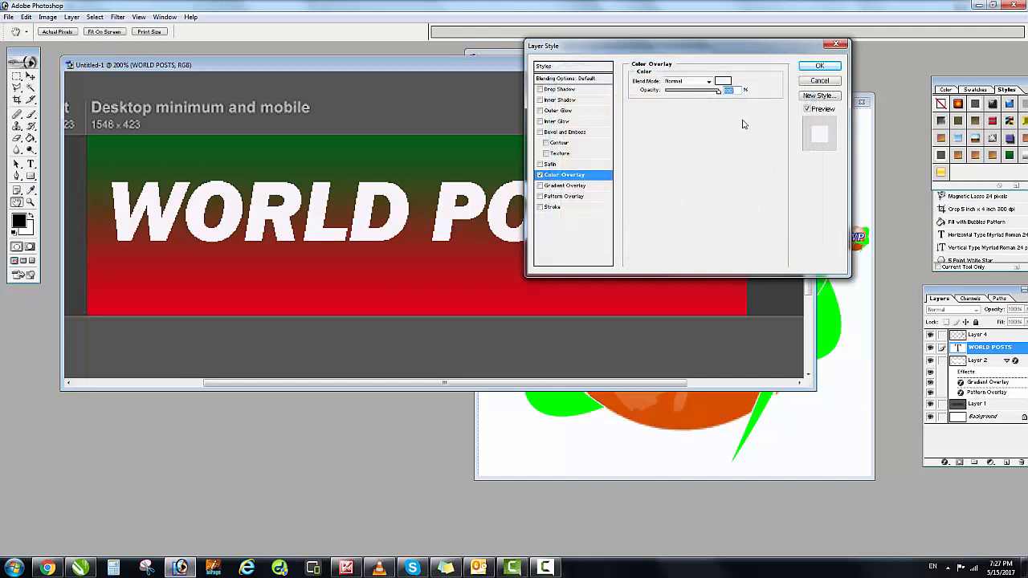
click(801, 77)
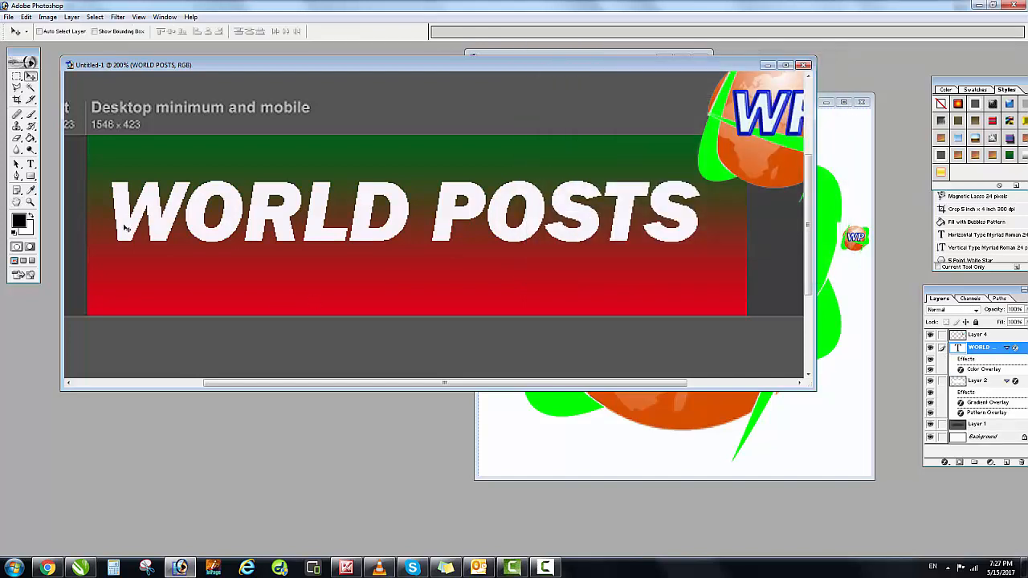
Step: Replace the letter O of WORLD in the title text with blank spaces
click(30, 163)
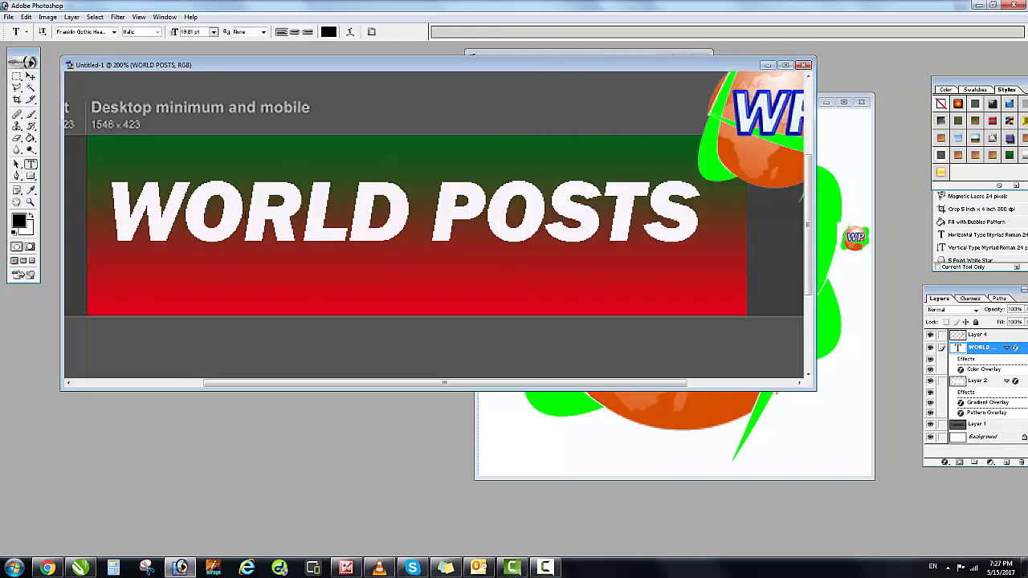
click(245, 213)
key(BackSpace)
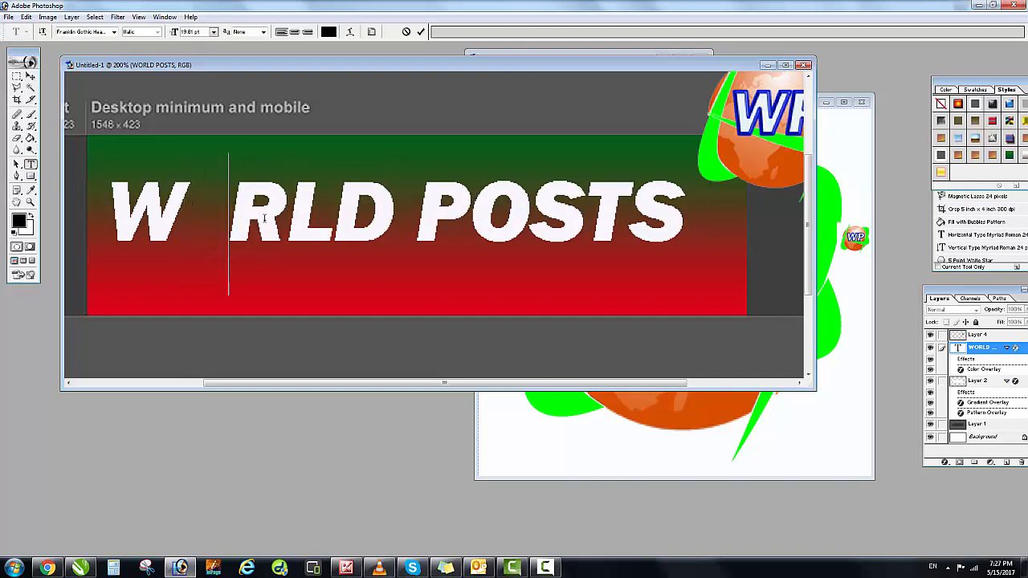
click(30, 76)
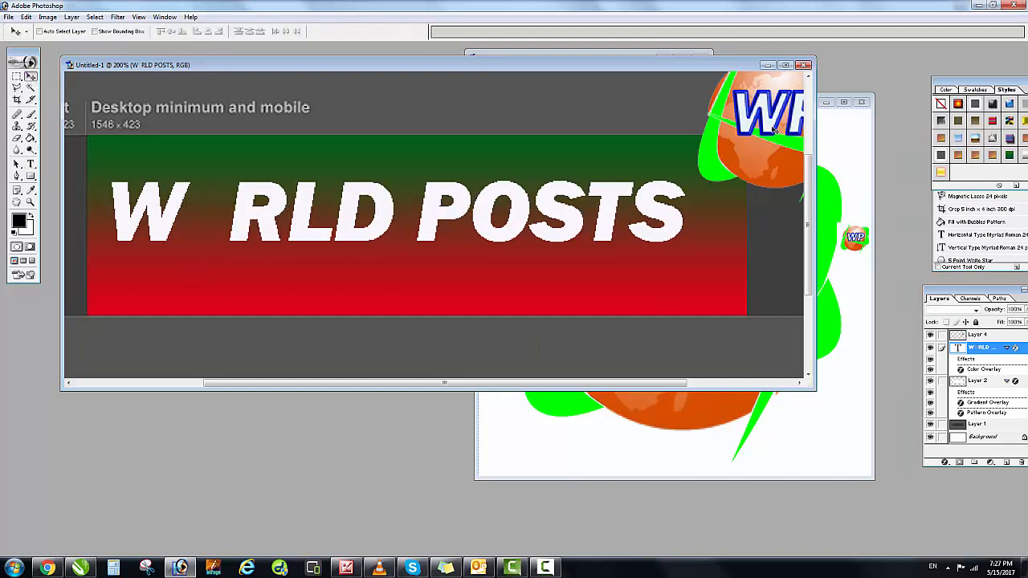
Step: Move the WP logo over the gap in WORLD and scale it down to roughly the size of a title letter
drag(773, 128, 213, 229)
key(ctrl+t)
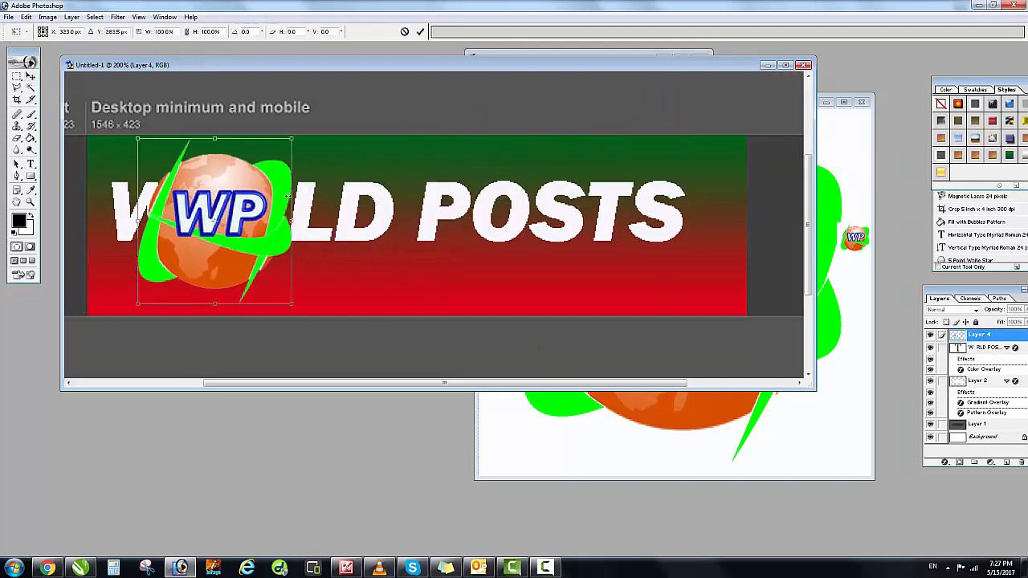
drag(287, 148, 209, 240)
key(Return)
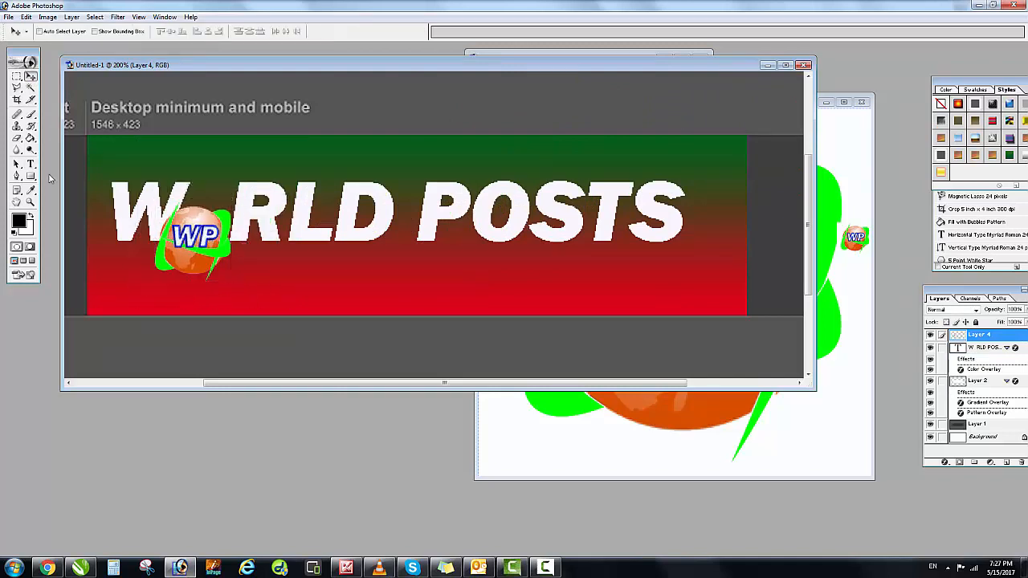
Step: Widen the gap between W and RLD in the title with extra space and position the small WP logo in it
click(30, 164)
click(249, 217)
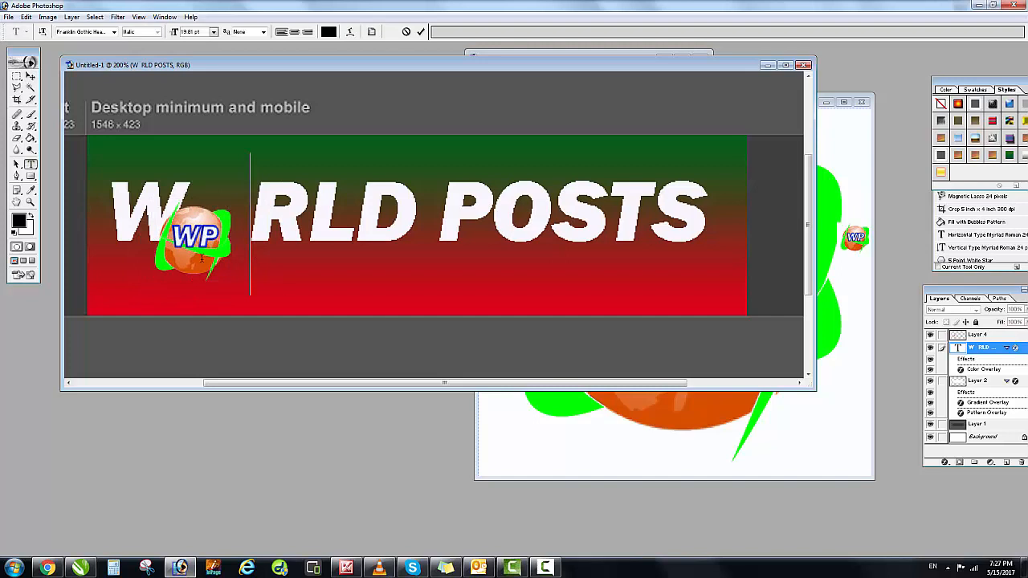
click(30, 75)
ctrl+click(193, 237)
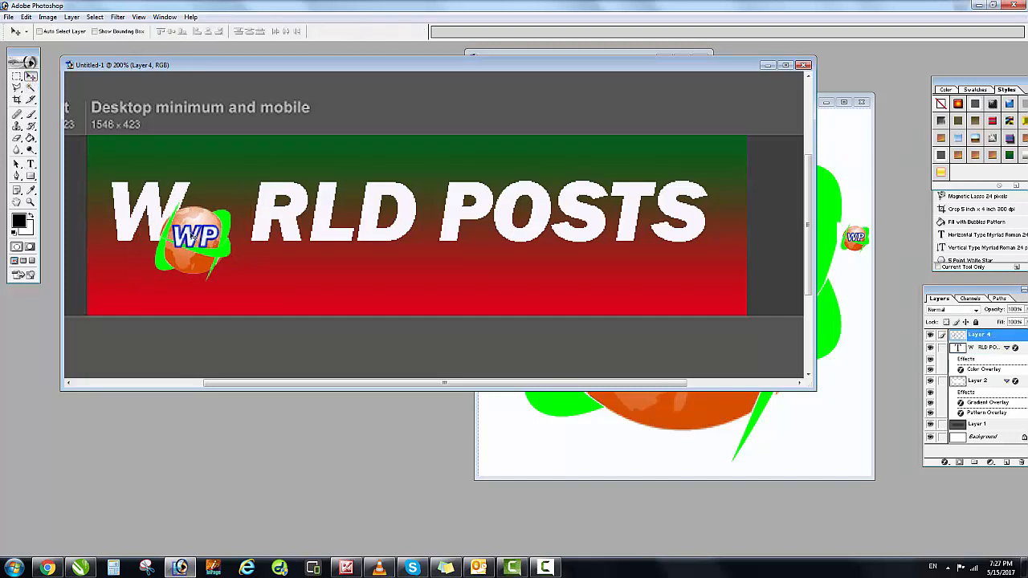
drag(193, 237, 216, 207)
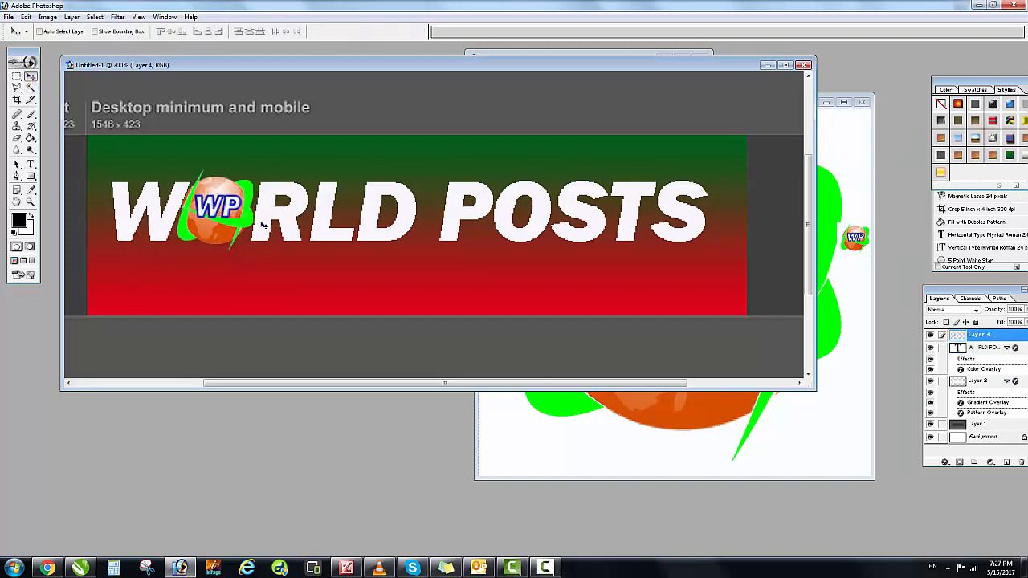
Step: Shift the title text and its WP logo together slightly down and towards the gradient panel's left edge
ctrl+click(289, 218)
drag(290, 218, 222, 218)
ctrl+click(240, 219)
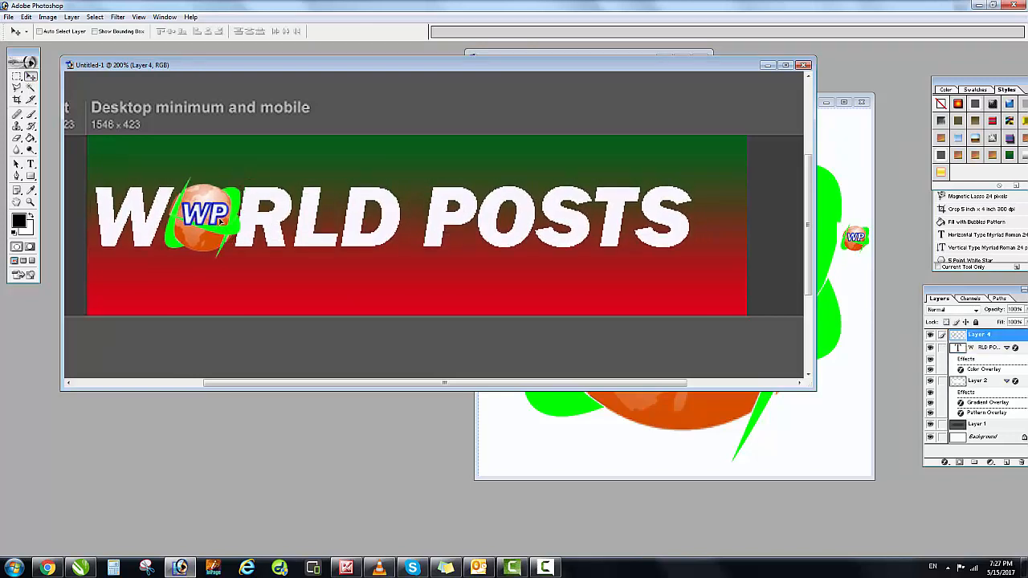
Step: Stretch the title text to about 106.5% width and 130.1% height, and nudge the WP logo up in its gap
ctrl+click(294, 223)
key(ctrl+t)
drag(390, 185, 391, 173)
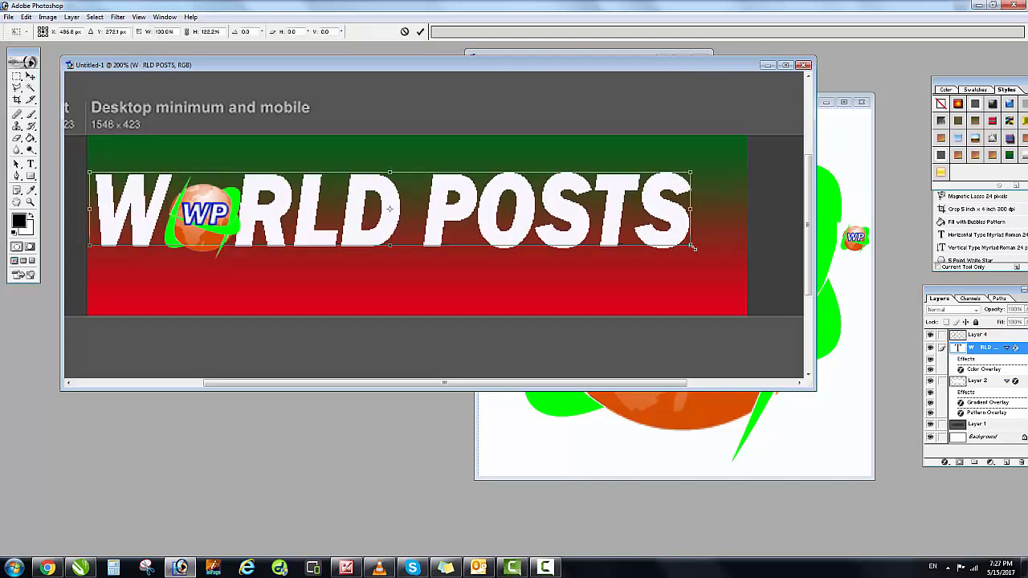
drag(694, 247, 709, 253)
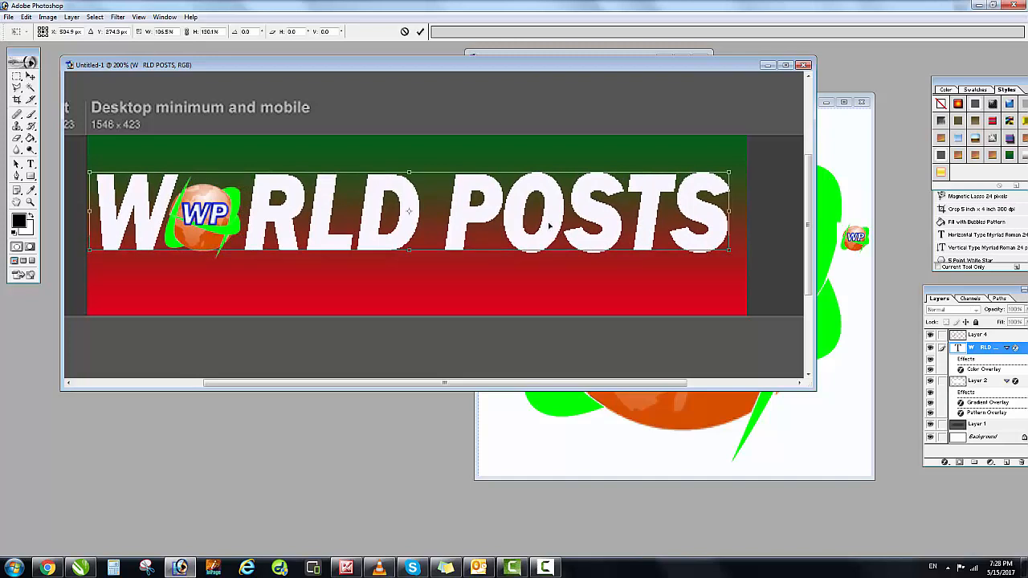
key(Return)
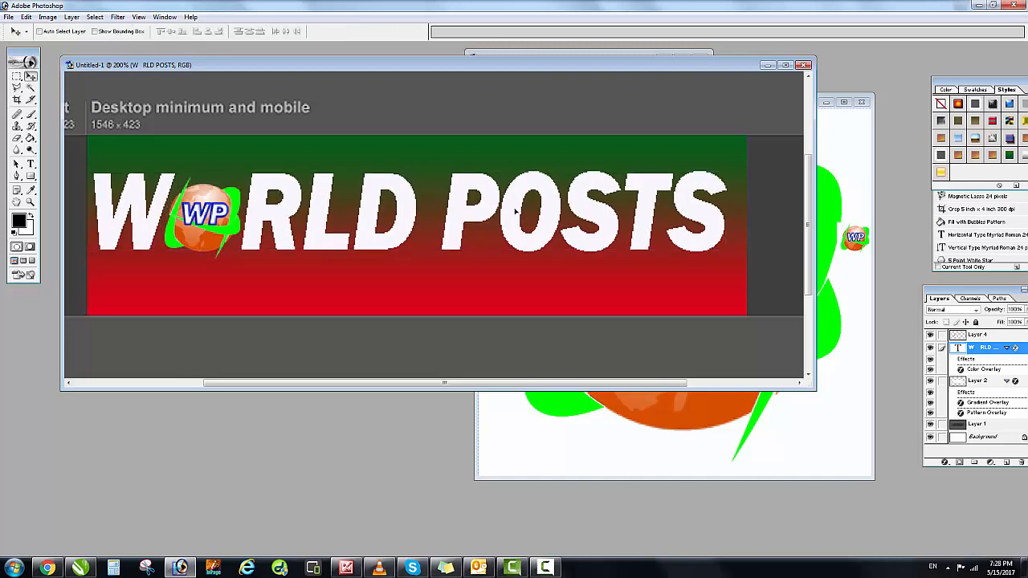
drag(211, 211, 214, 206)
Step: Replace the letter O of POSTS with blank spaces and place a duplicate of the small WP logo in the gap
click(32, 166)
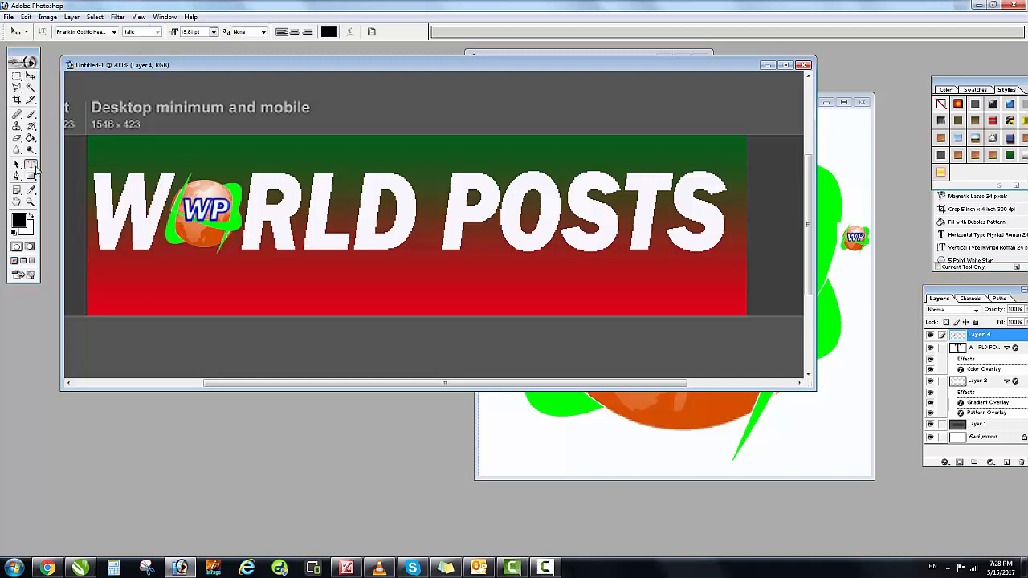
click(572, 203)
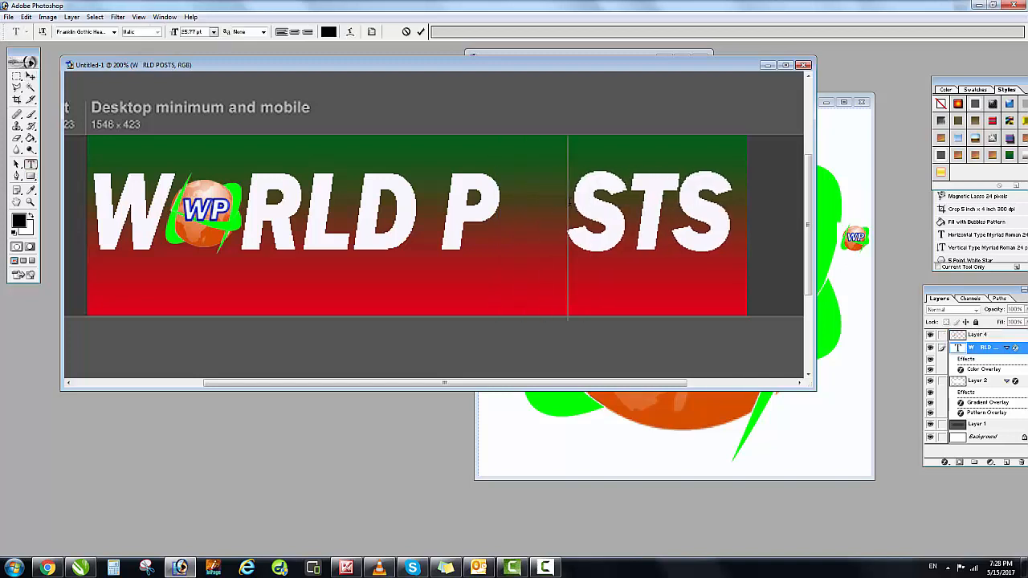
click(30, 76)
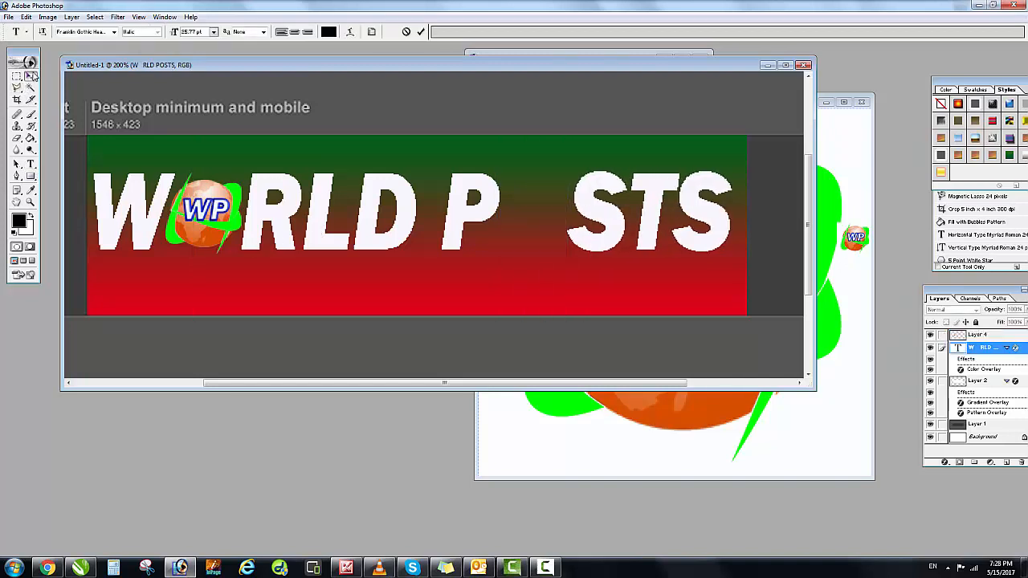
ctrl+click(205, 213)
drag(205, 210, 536, 207)
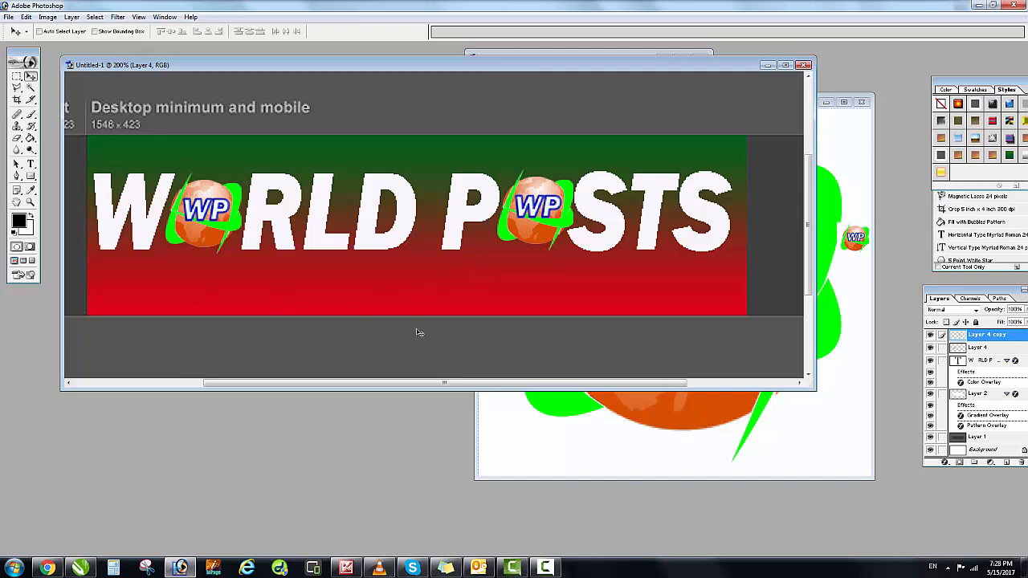
Step: Enter the text "This is my channel" on a new text layer
click(30, 164)
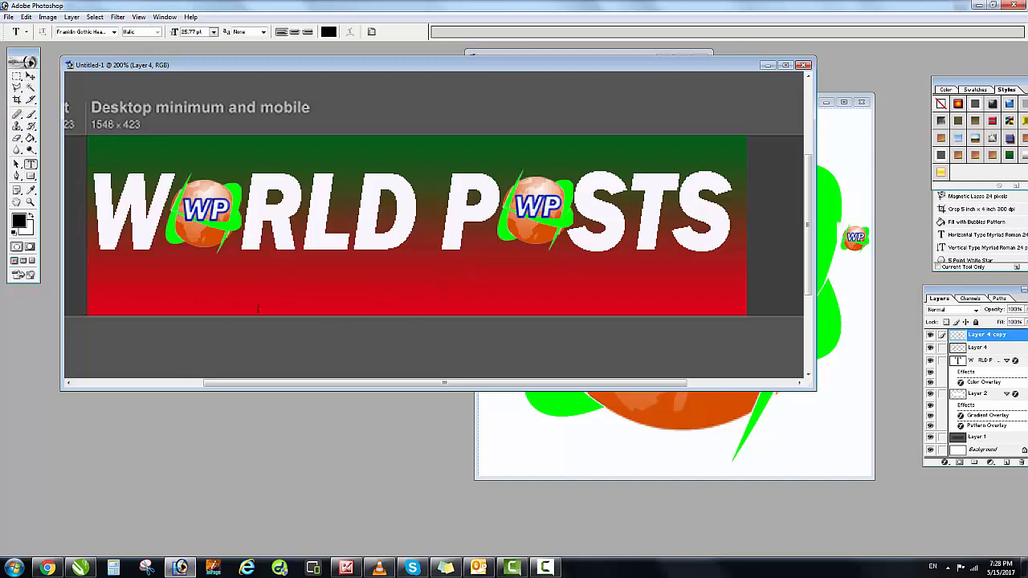
click(211, 292)
click(29, 78)
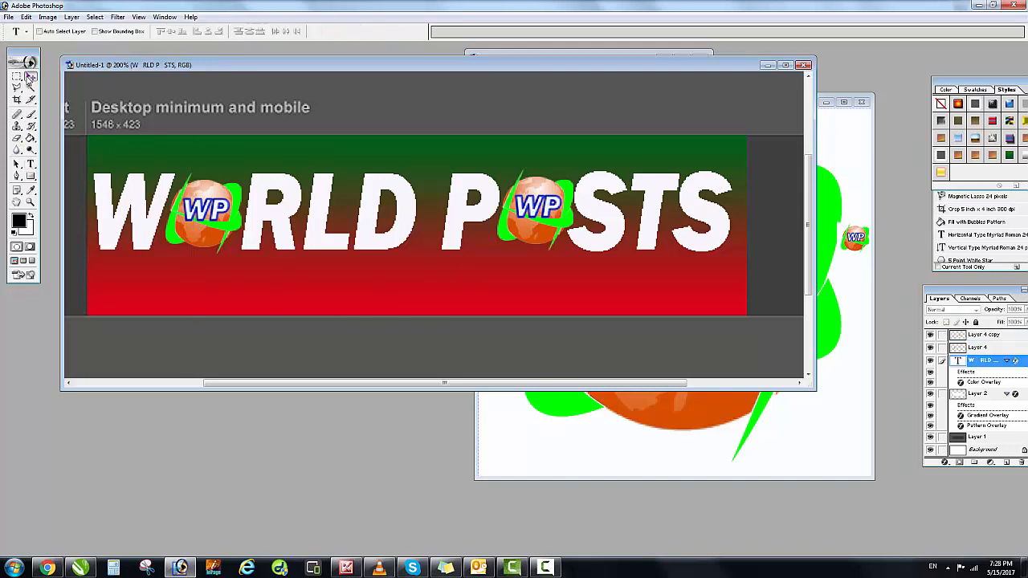
click(31, 164)
click(363, 137)
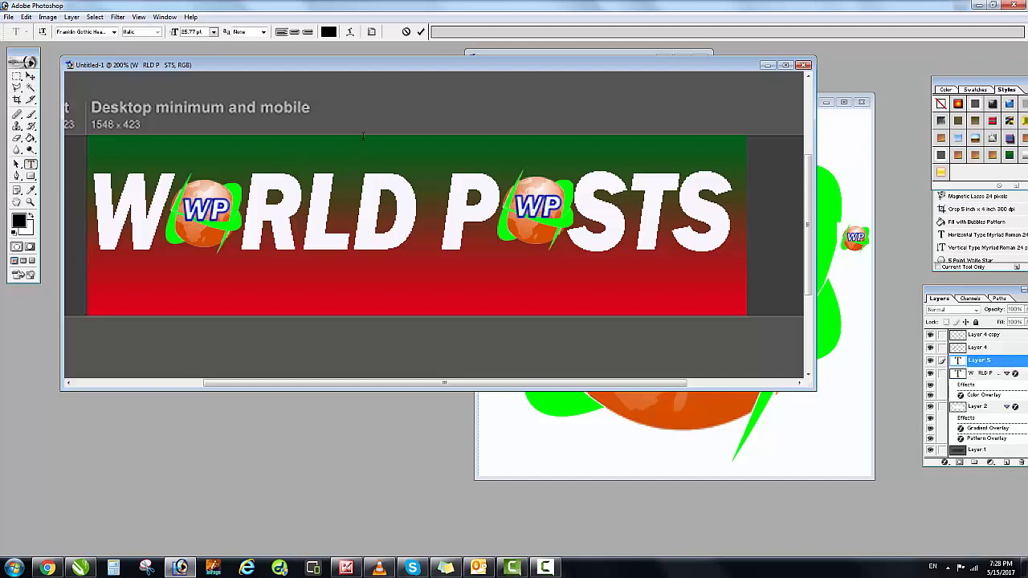
text(This is m)
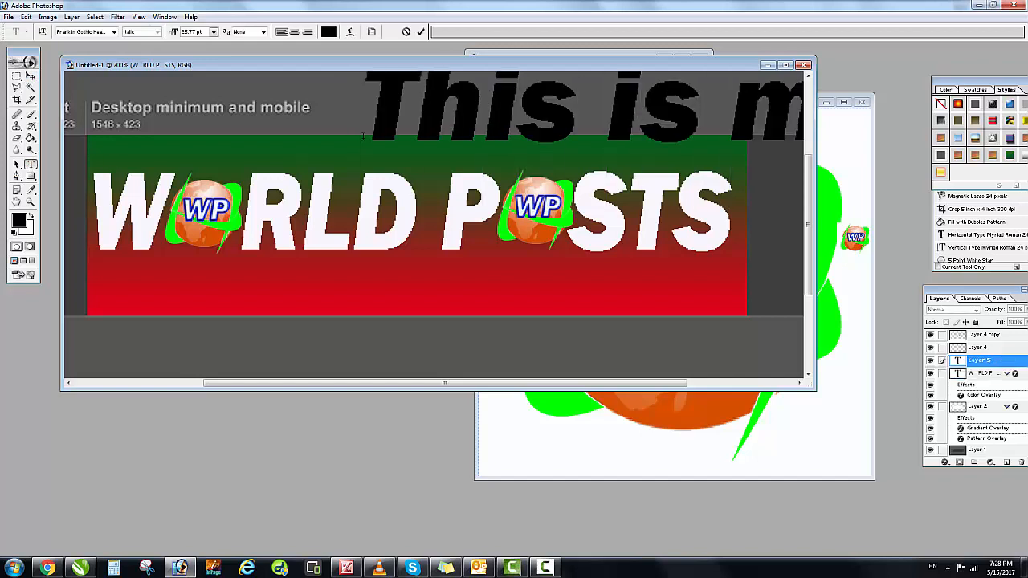
click(31, 76)
Step: Scale the "This is my channel" text to 37.6% and place it directly beneath the word WORLD on the panel
key(ctrl+t)
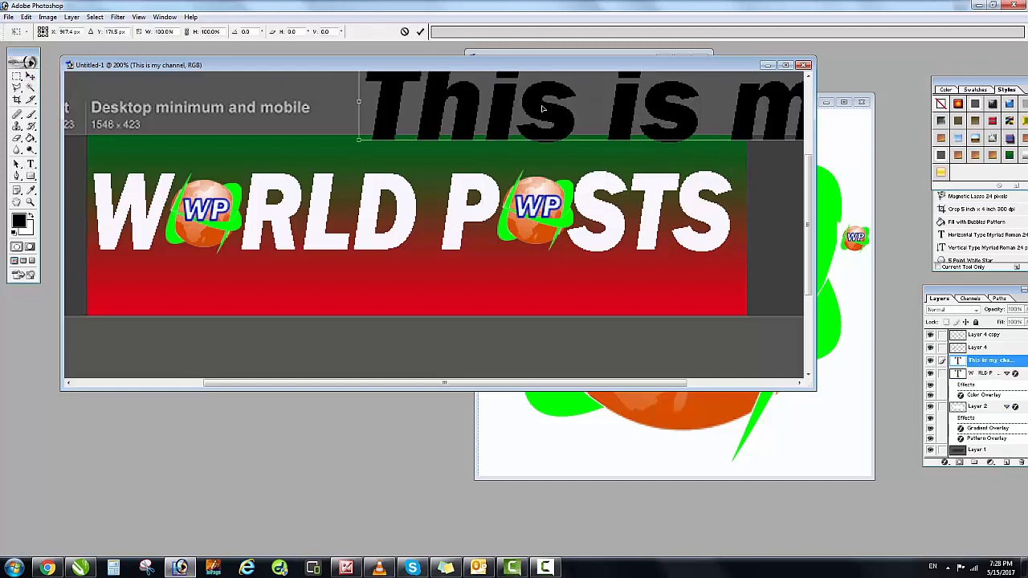
drag(428, 97, 170, 207)
drag(102, 172, 592, 212)
drag(732, 231, 268, 276)
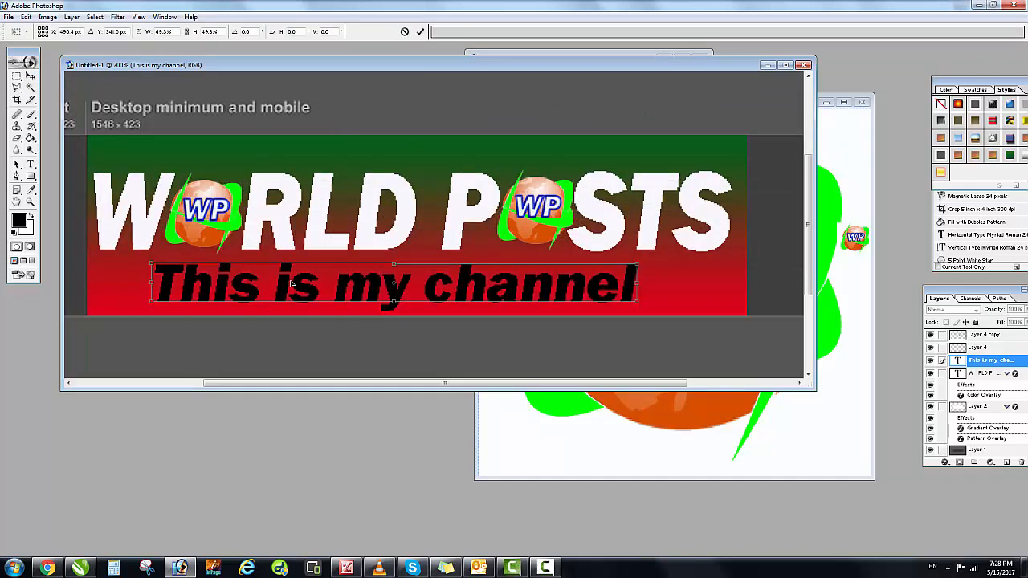
drag(633, 262, 519, 273)
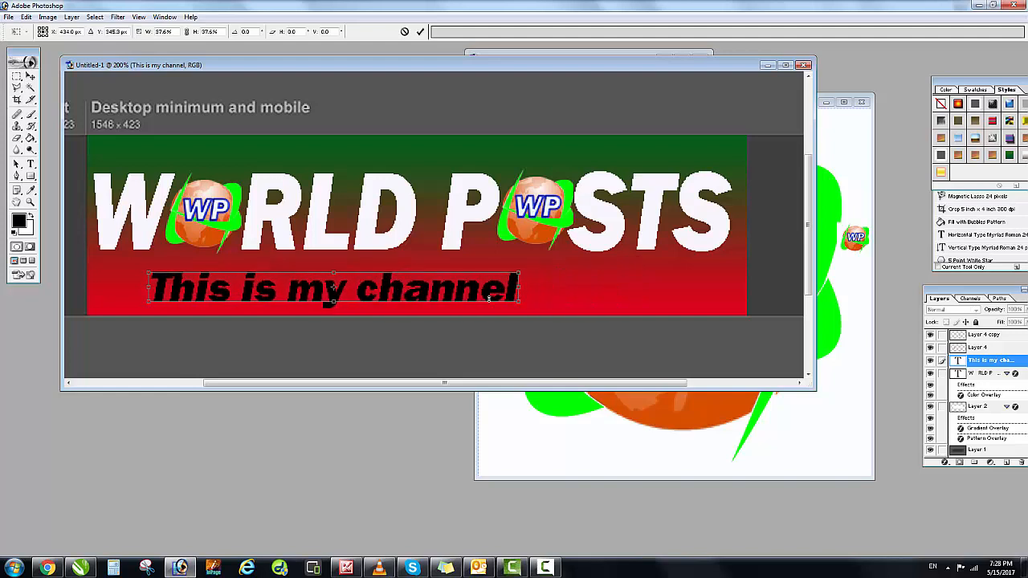
drag(453, 288, 390, 296)
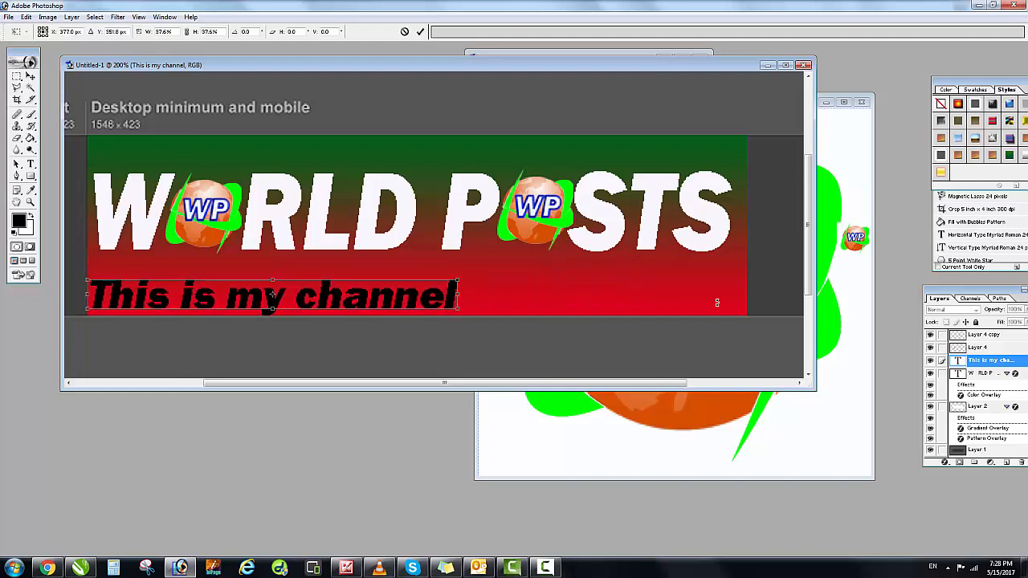
mouse_move(327, 296)
mouse_down()
mouse_move(332, 270)
mouse_move(331, 278)
mouse_up()
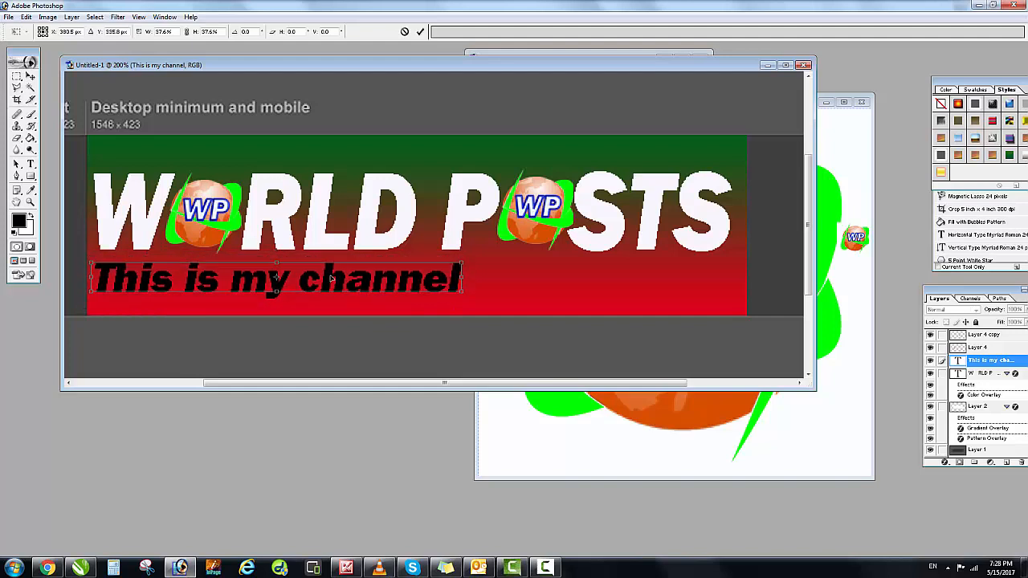
key(Return)
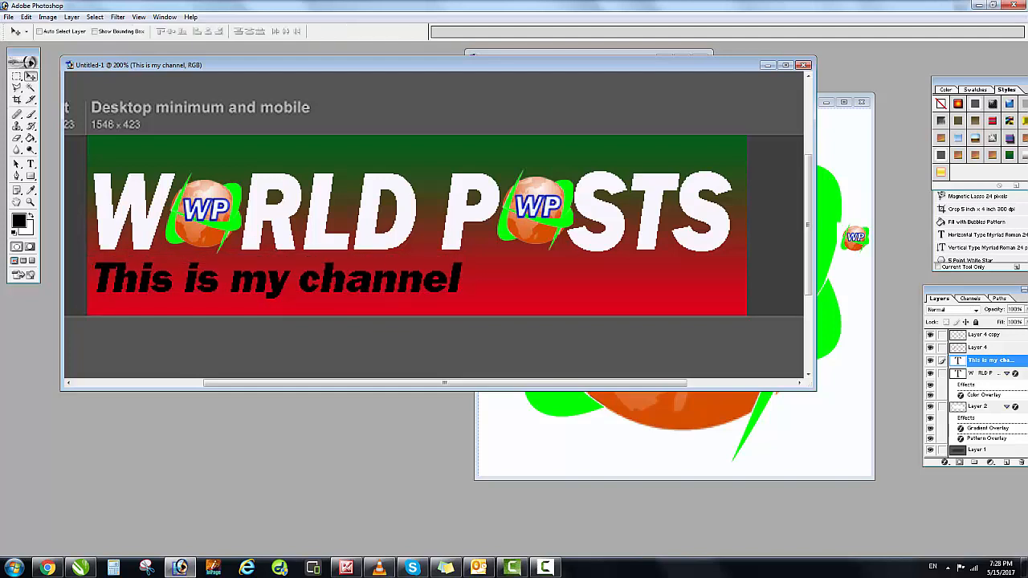
Step: Try several preset styles on the tagline, apply the blue-and-gold chrome style with drop shadow, and move the text slightly down
click(955, 156)
click(958, 139)
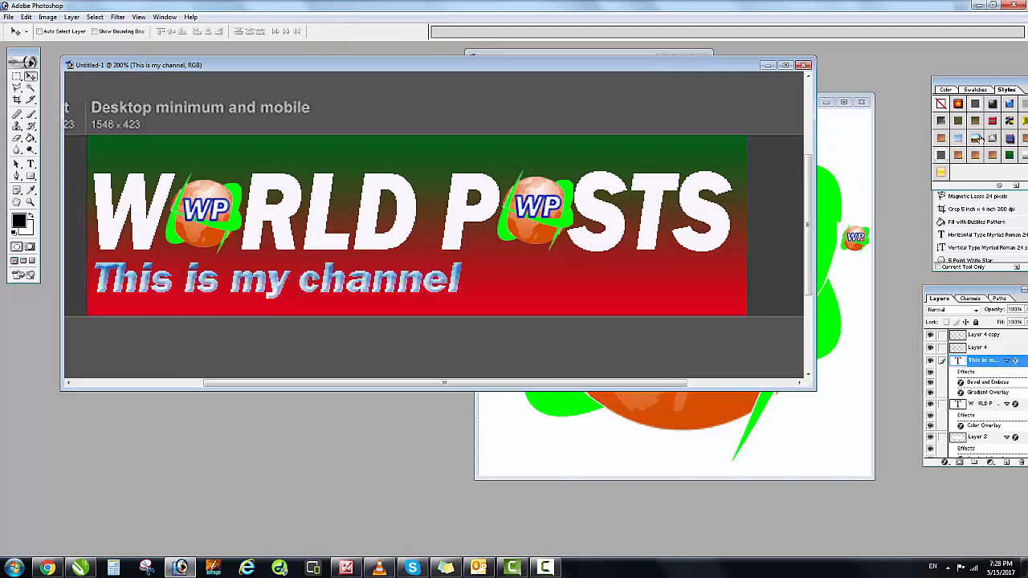
click(991, 138)
click(975, 138)
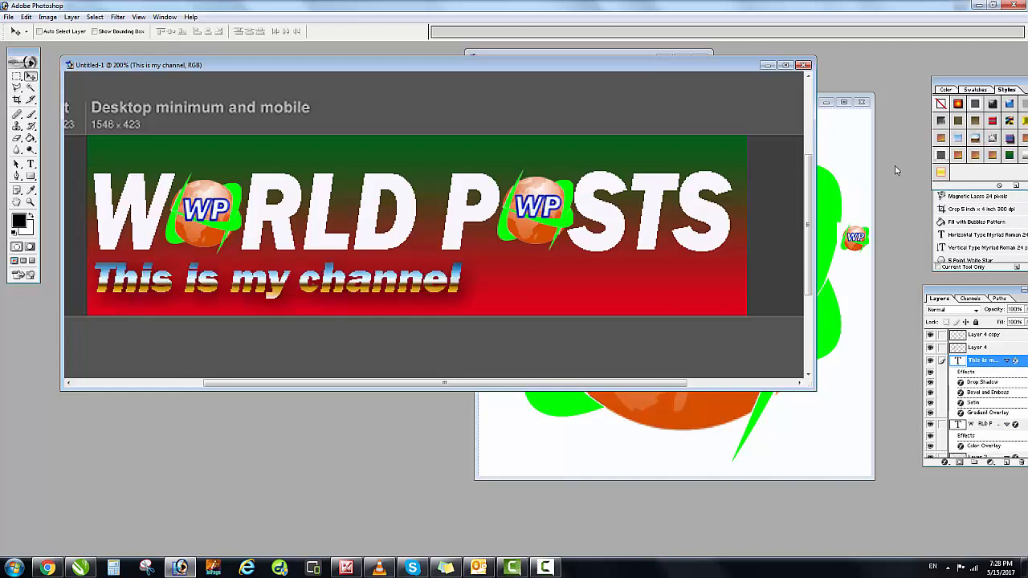
key(ctrl+t)
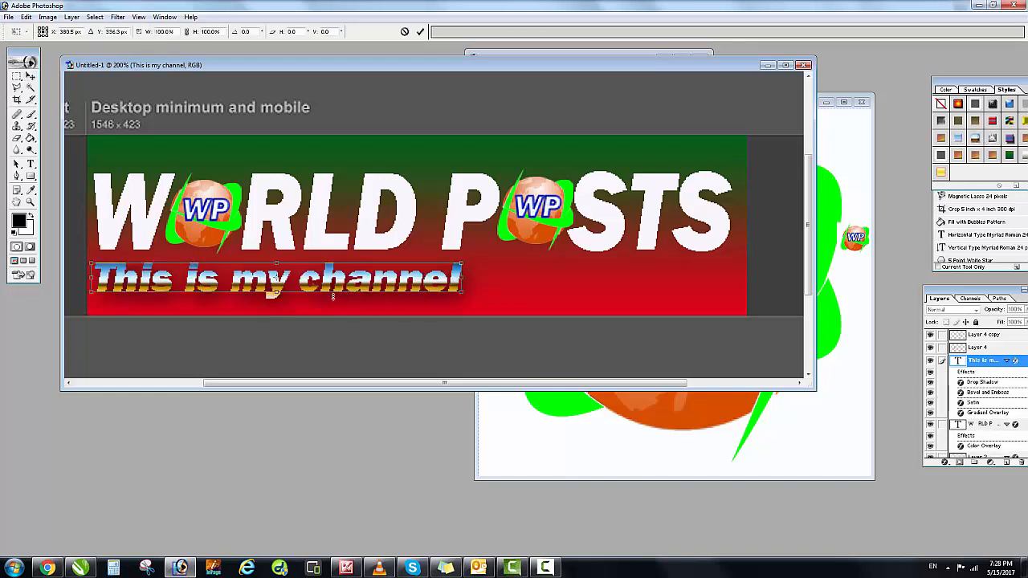
drag(333, 297, 391, 286)
key(Return)
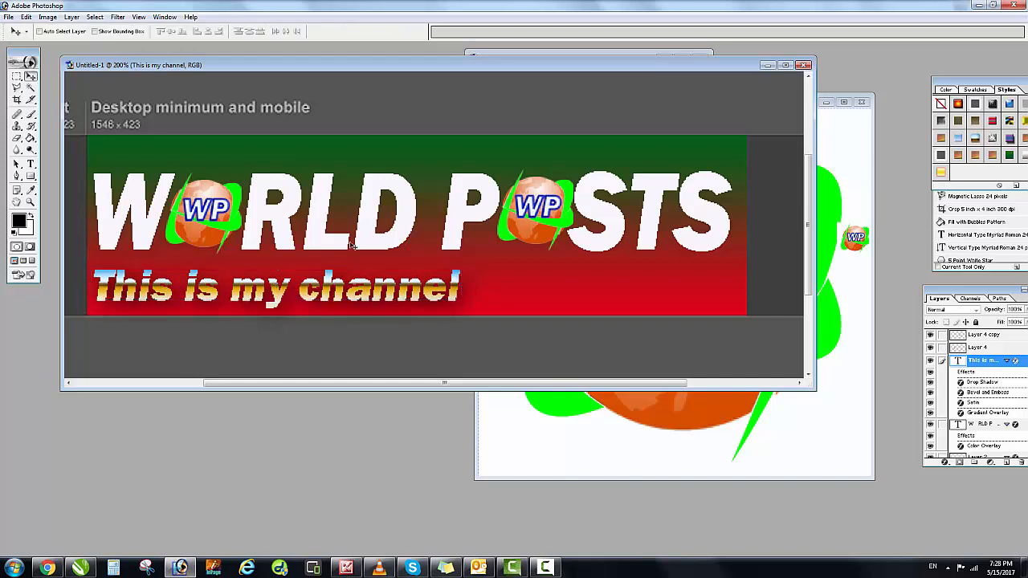
Step: Try to copy a social media icon from images (1).jpg and paste it into the channel art as a new layer
click(821, 277)
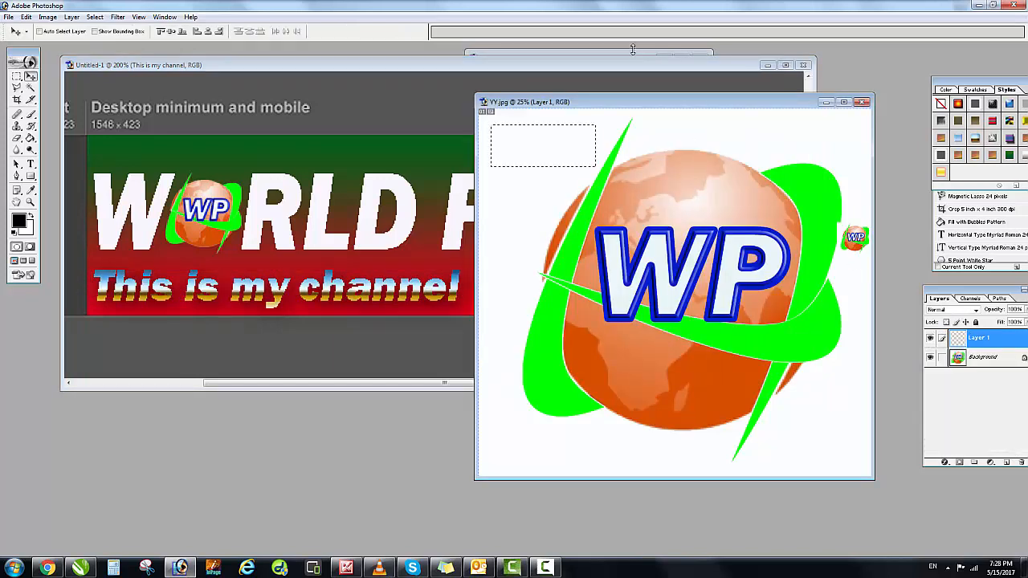
click(635, 52)
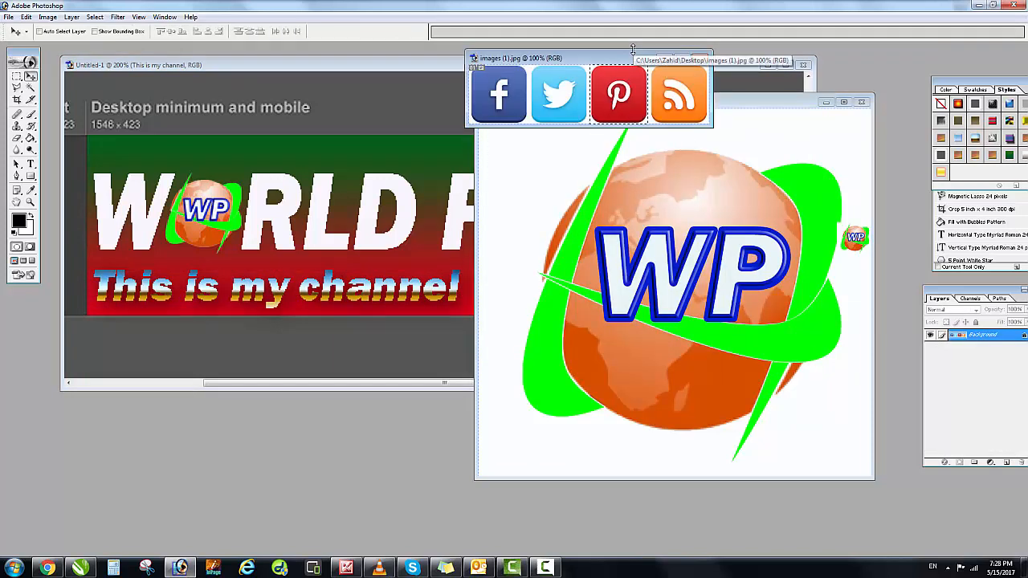
click(17, 76)
click(598, 73)
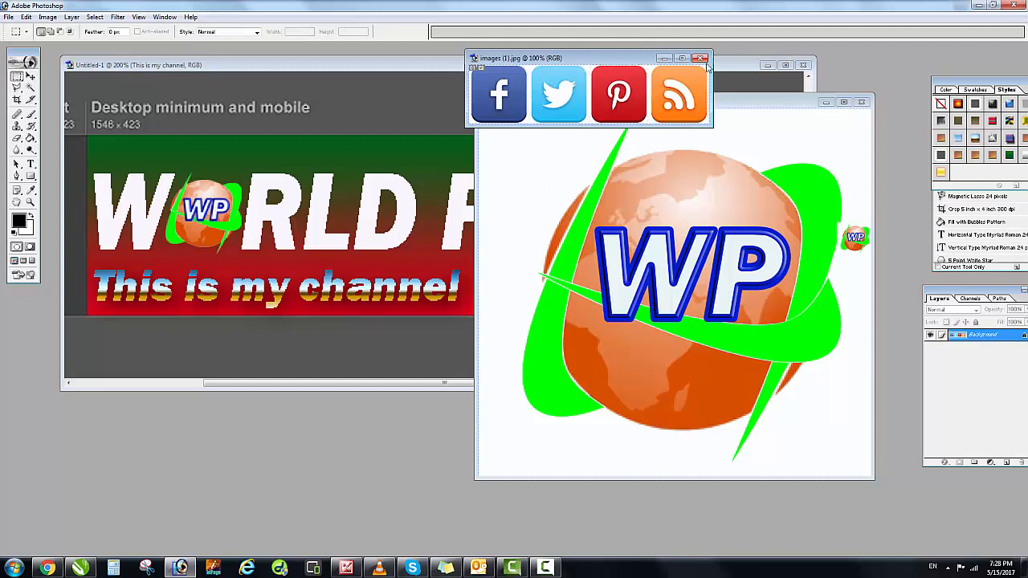
drag(651, 121, 650, 123)
key(ctrl+Tab)
key(ctrl+v)
key(ctrl+t)
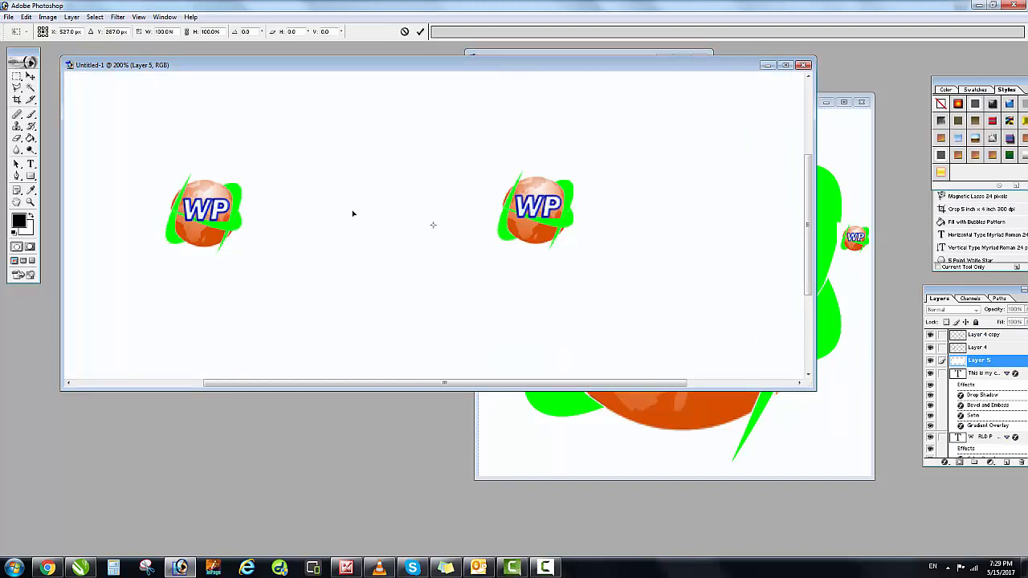
key(Return)
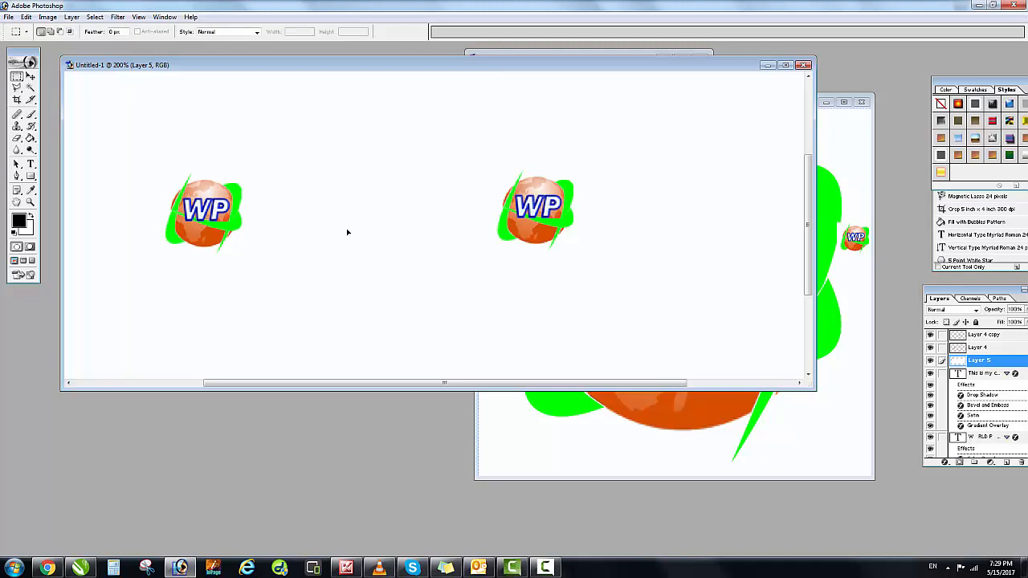
Step: Undo the last paste of the blank layer, leaving the tagline layer unchanged in size
key(ctrl+z)
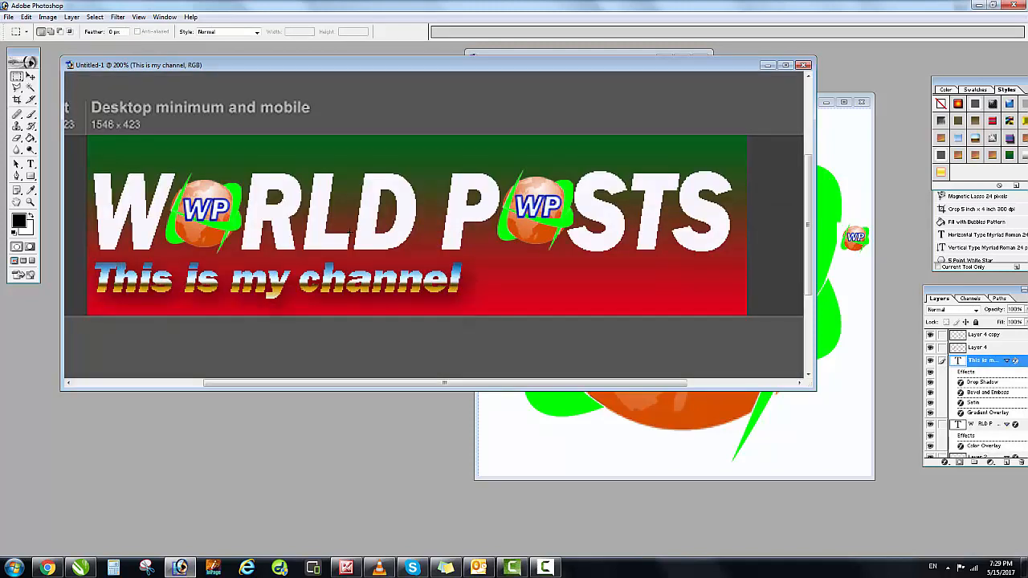
key(ctrl+t)
key(Return)
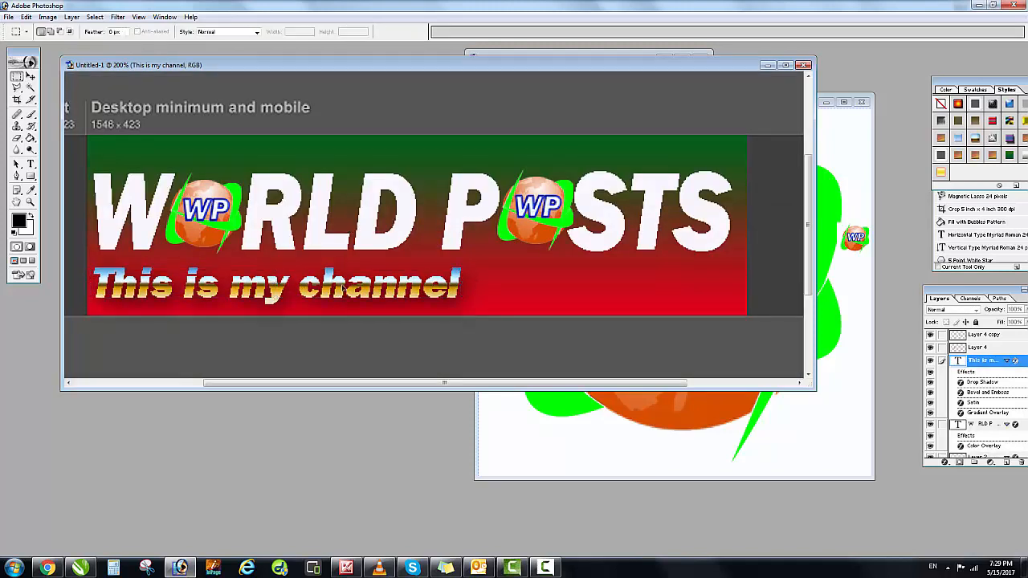
Step: Copy the orange RSS icon from images (1).jpg into the channel art as a new layer and move it below the word POSTS
click(562, 58)
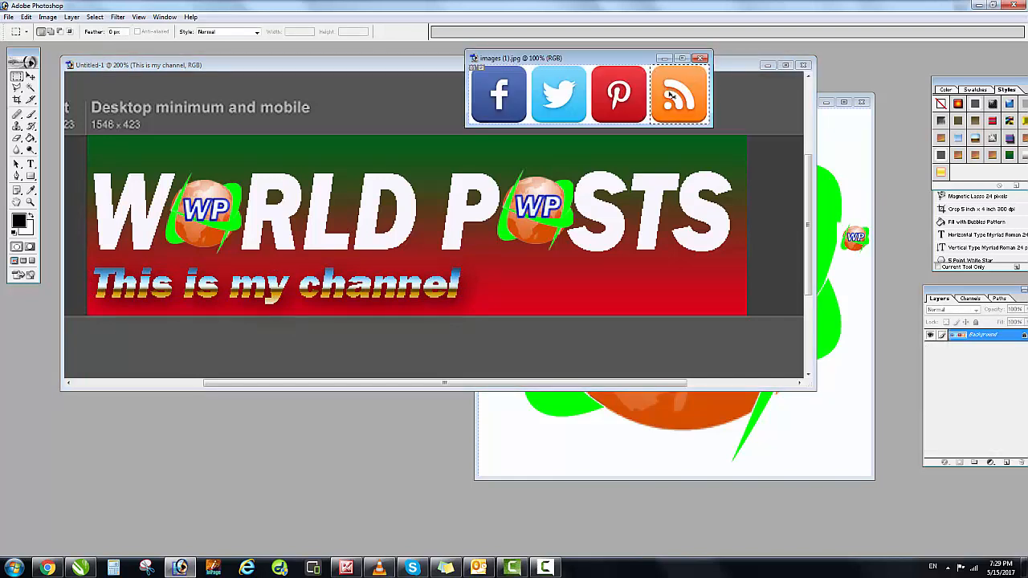
click(507, 263)
key(ctrl+v)
key(ctrl+t)
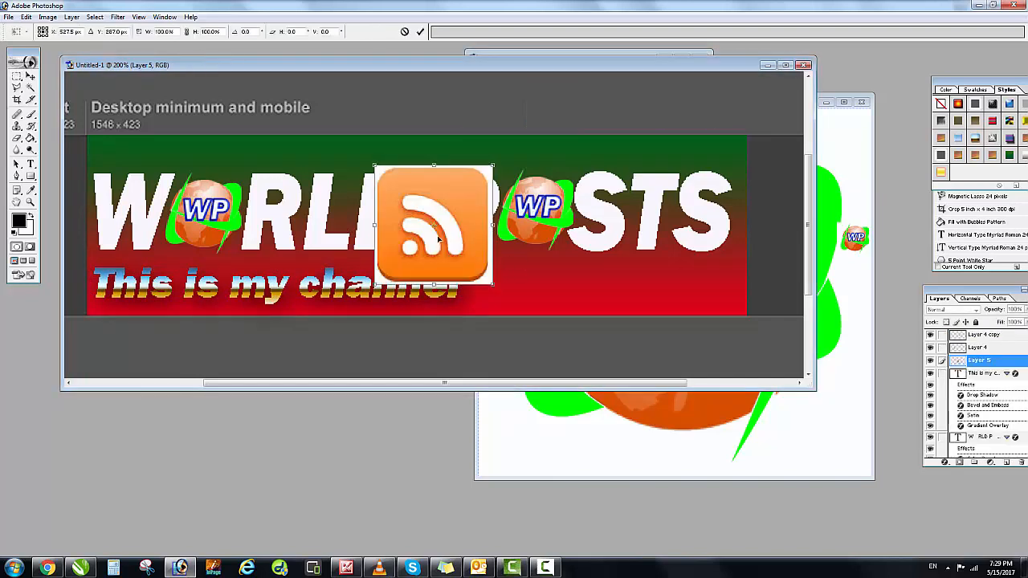
drag(439, 247, 565, 322)
key(Return)
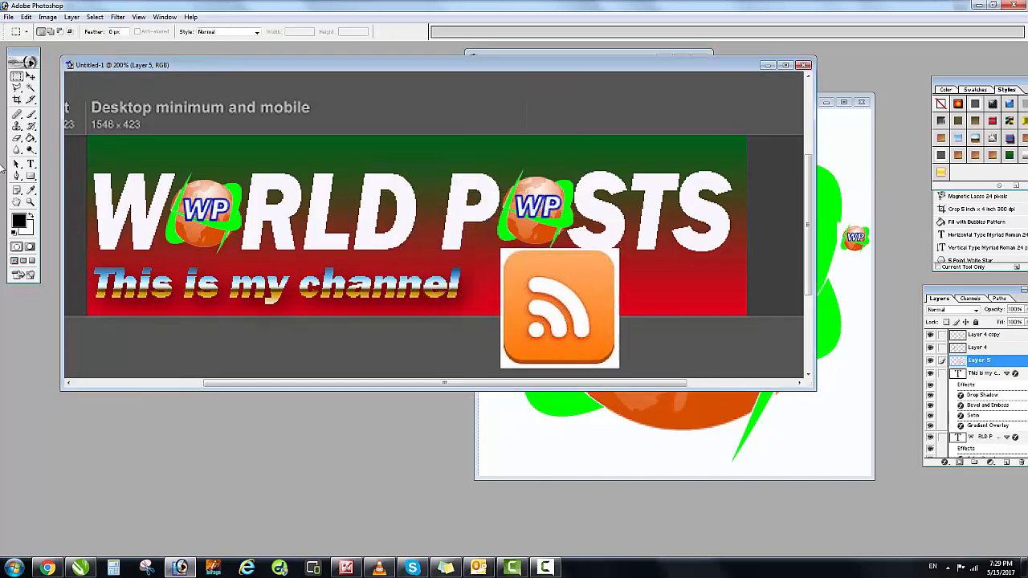
Step: Select the white background around the RSS icon with the Magic Wand and delete it
click(31, 88)
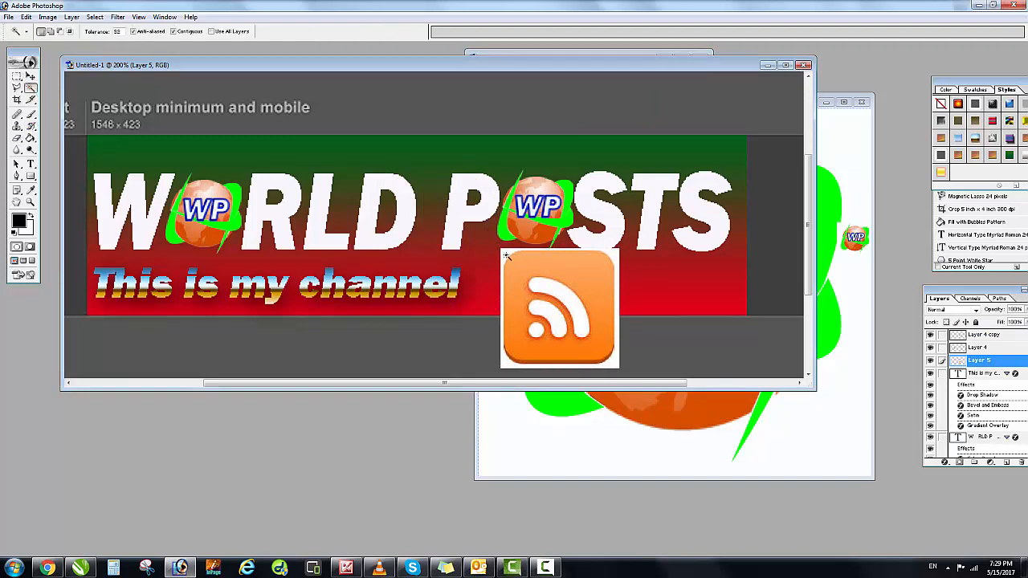
click(507, 256)
key(Delete)
Step: Scale the RSS icon down to roughly the tagline's height and place it just after "This is my channel"
click(16, 77)
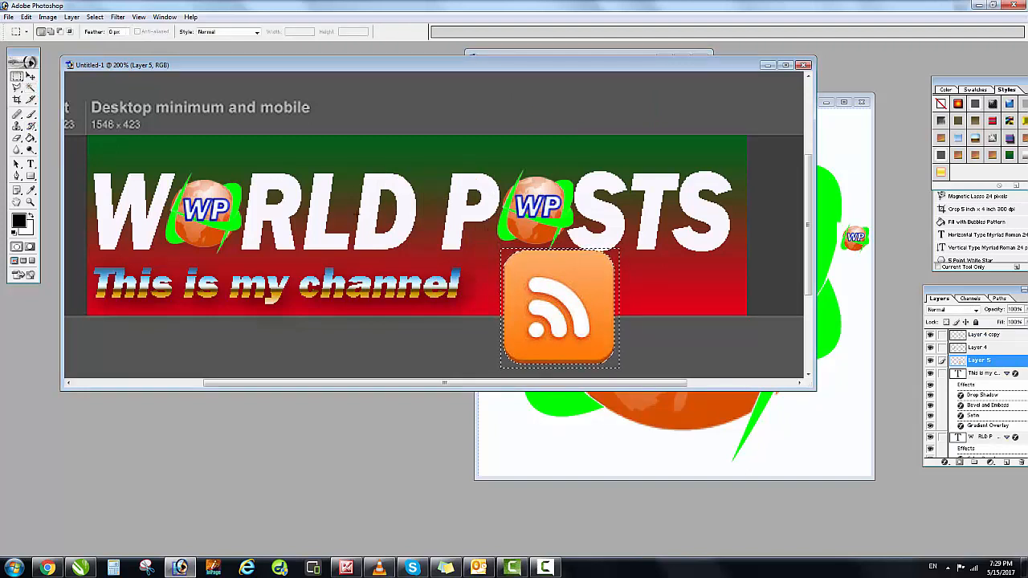
key(ctrl+t)
drag(615, 247, 522, 283)
key(Return)
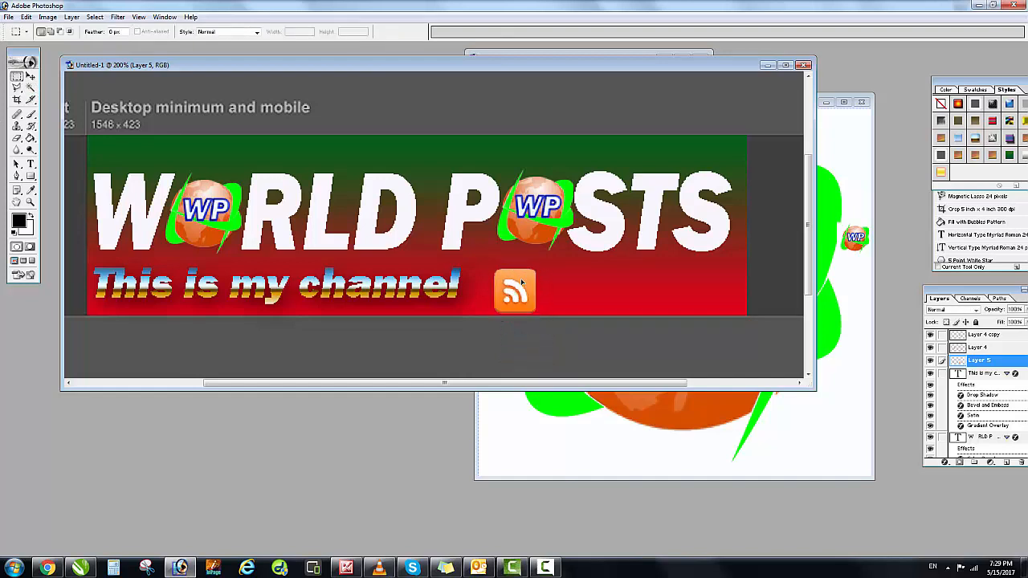
Step: Copy the Facebook icon from images (1).jpg into the channel art and scale it down beside the RSS icon
click(631, 55)
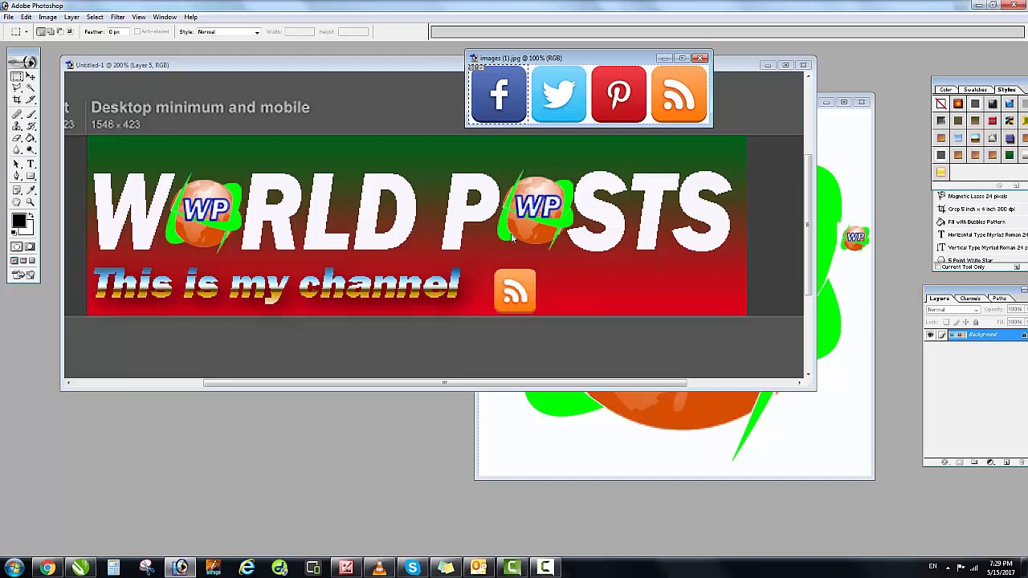
click(558, 279)
key(ctrl+v)
key(ctrl+t)
drag(469, 212, 623, 272)
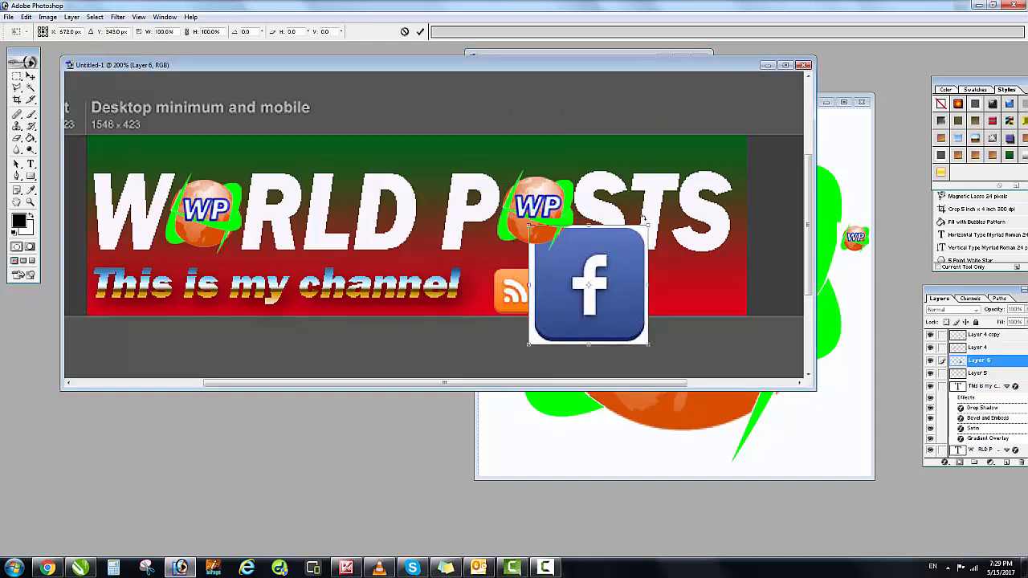
drag(653, 222, 592, 288)
key(Return)
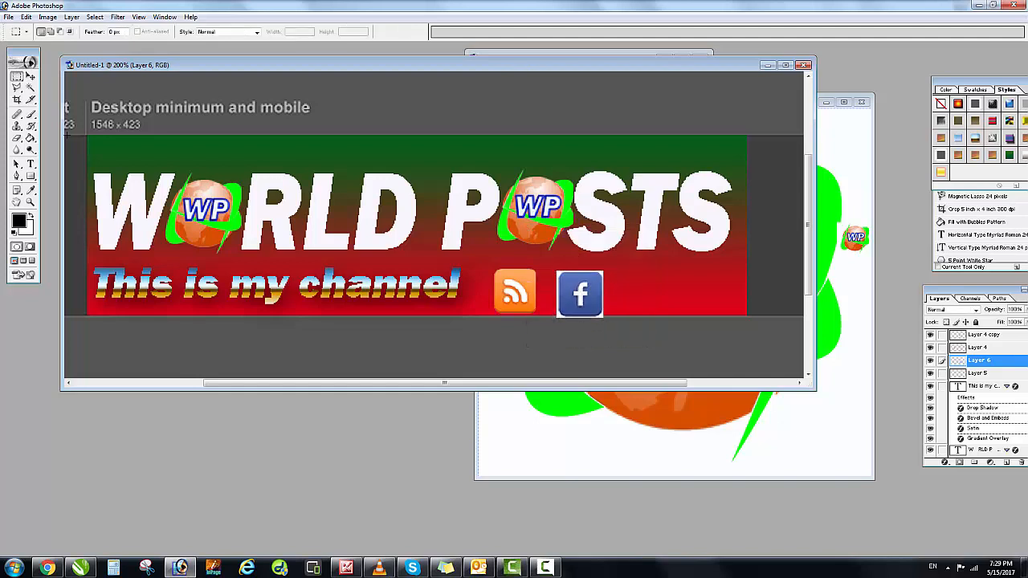
Step: Delete the white background around the Facebook icon using the Magic Wand and clear the selection
click(30, 86)
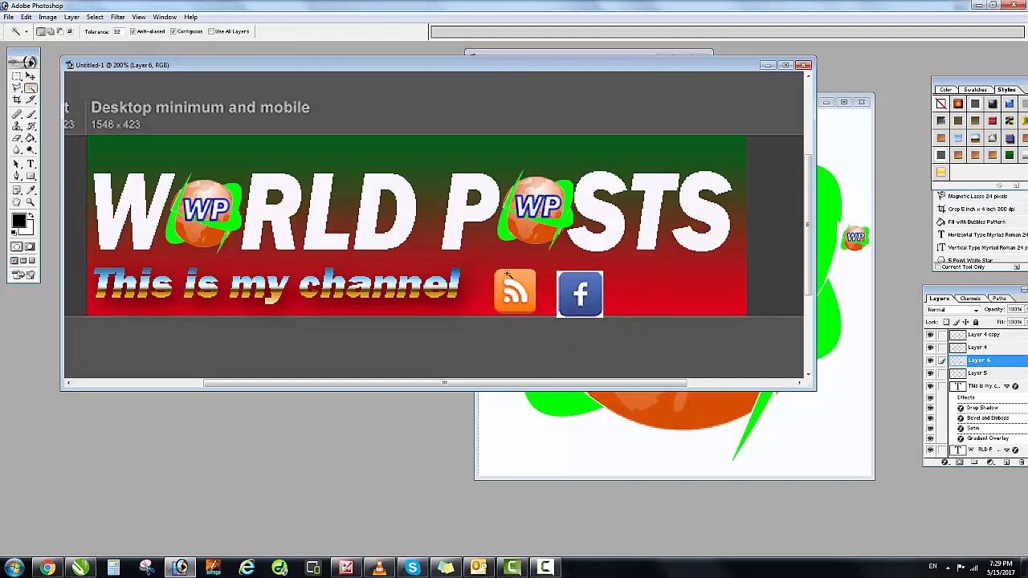
click(559, 279)
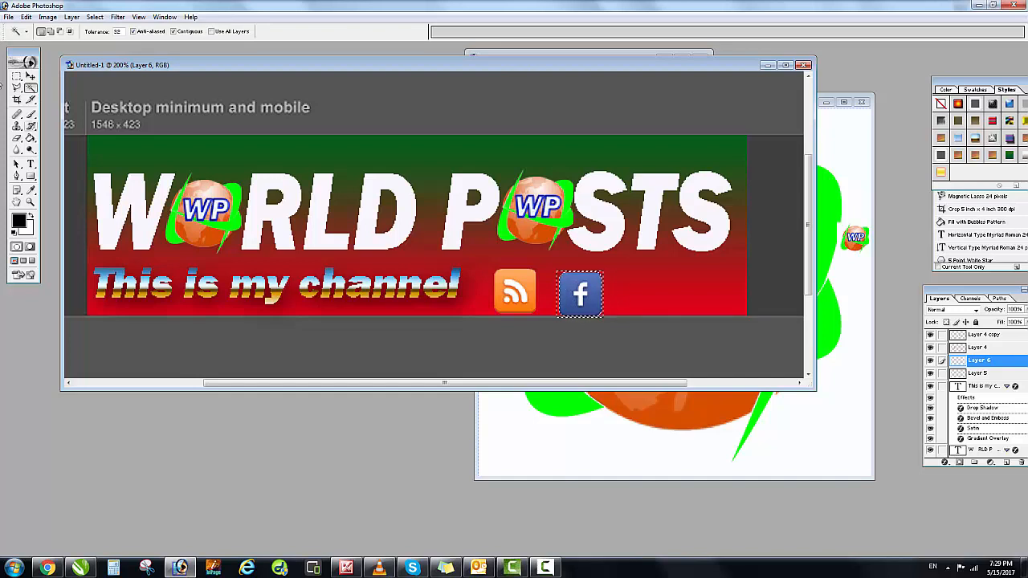
click(16, 76)
click(651, 319)
Step: Move the Facebook icon closer to the RSS icon and level with it
key(ctrl+t)
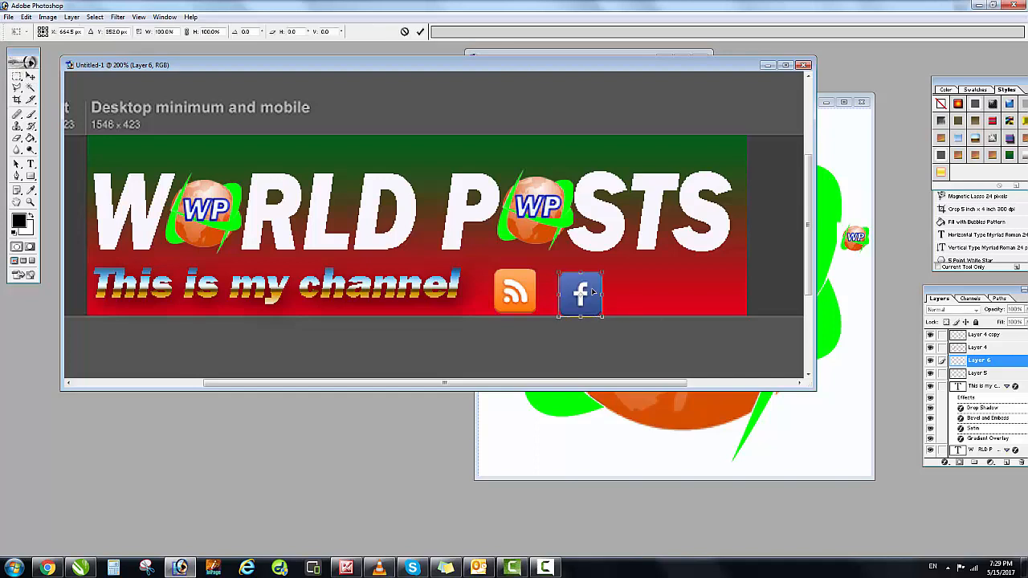
drag(592, 293, 581, 289)
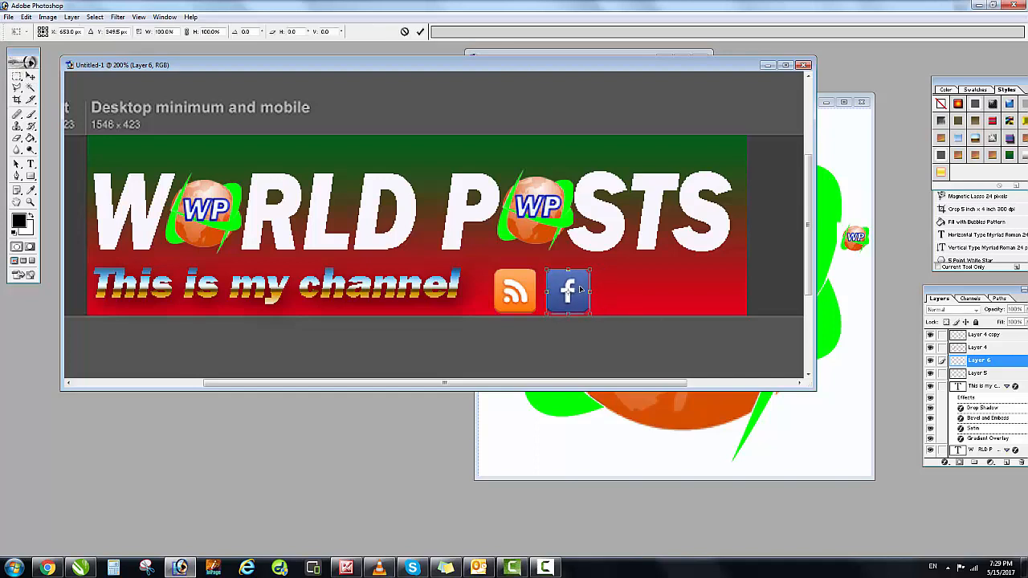
key(Return)
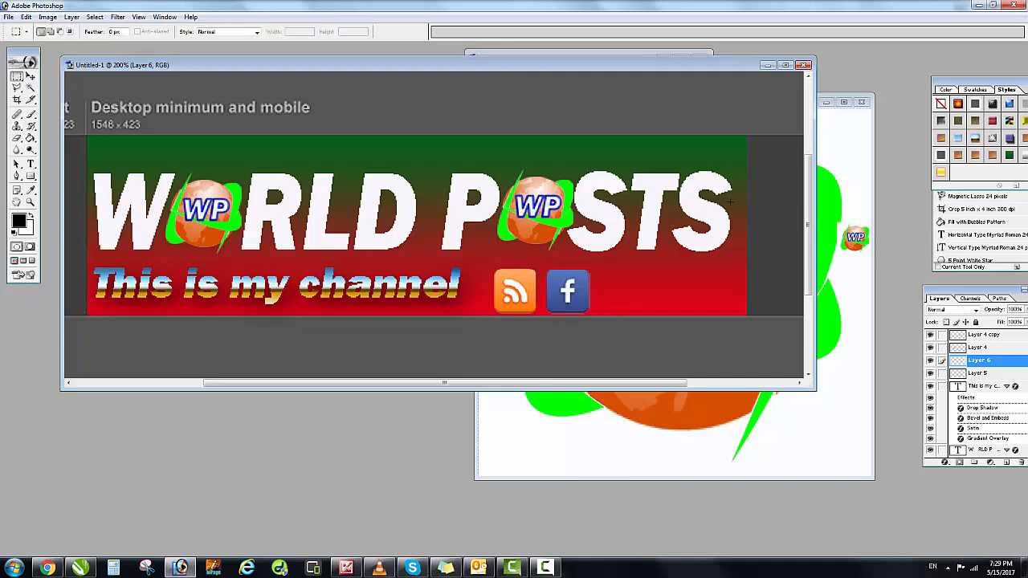
Step: Copy the Twitter icon from images (1).jpg and paste it into the channel art as a new layer
click(628, 52)
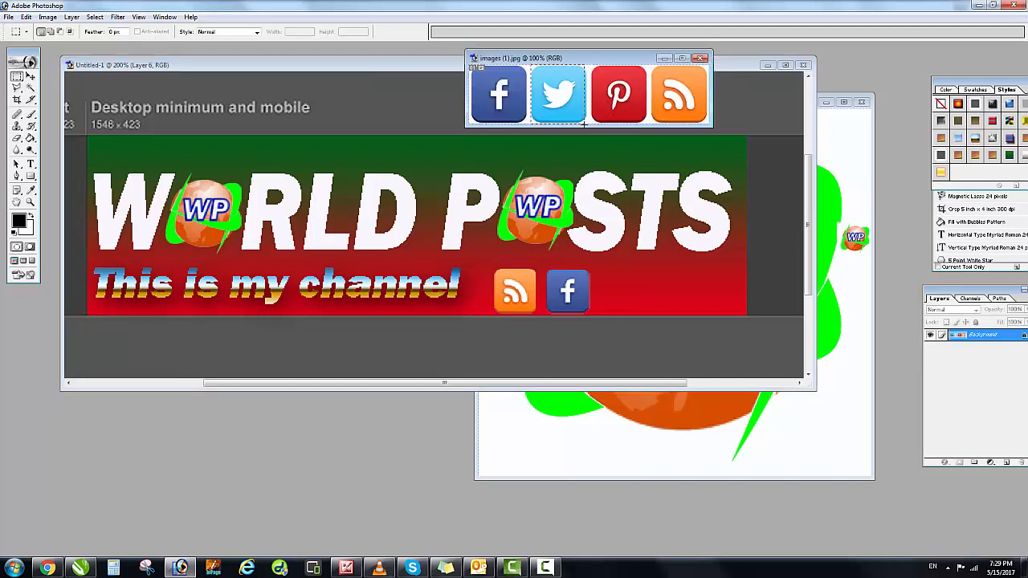
click(643, 311)
key(ctrl+v)
key(ctrl+t)
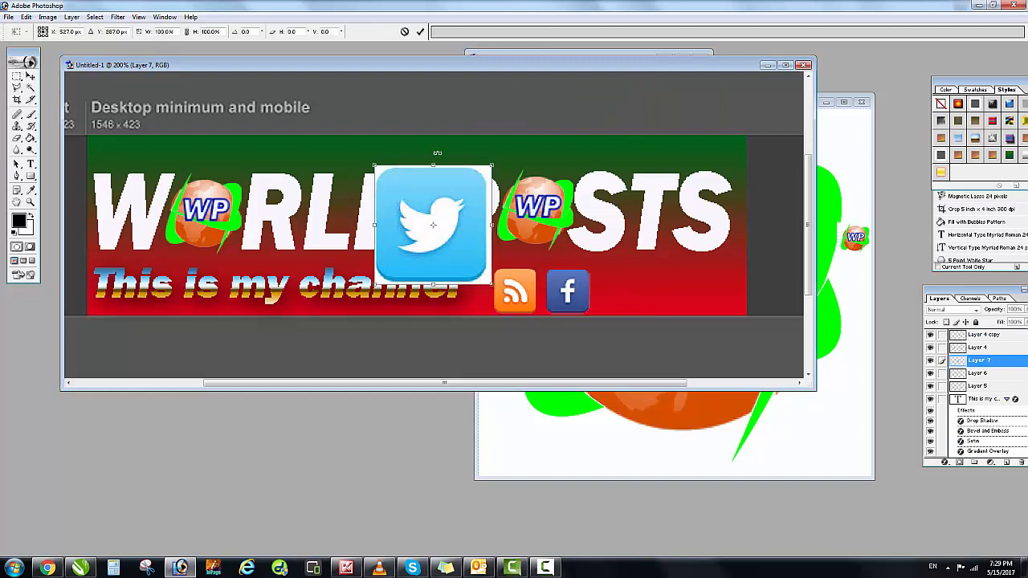
key(Return)
Step: Remove the white background around the Twitter icon with the Magic Wand
key(w)
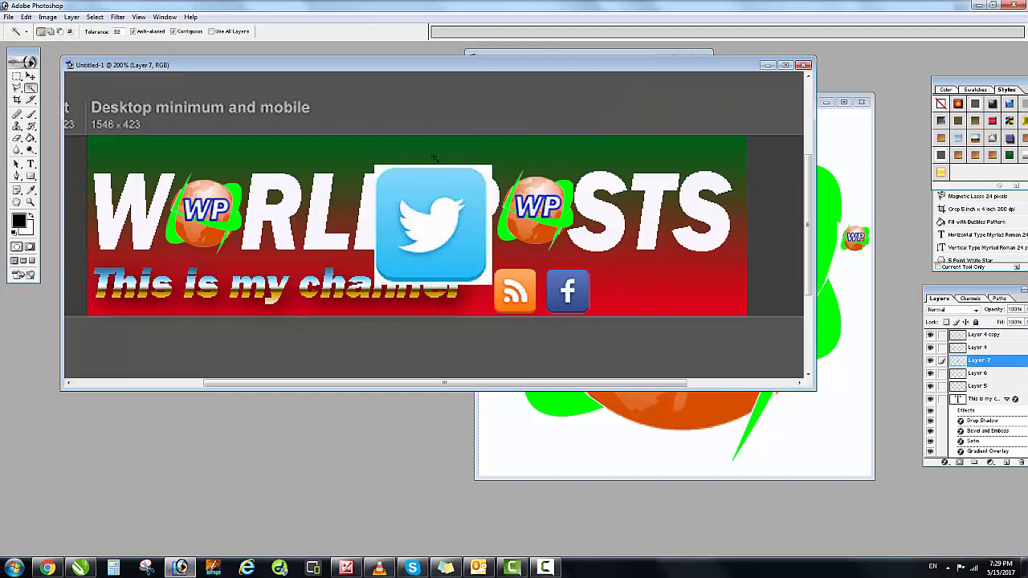
click(480, 169)
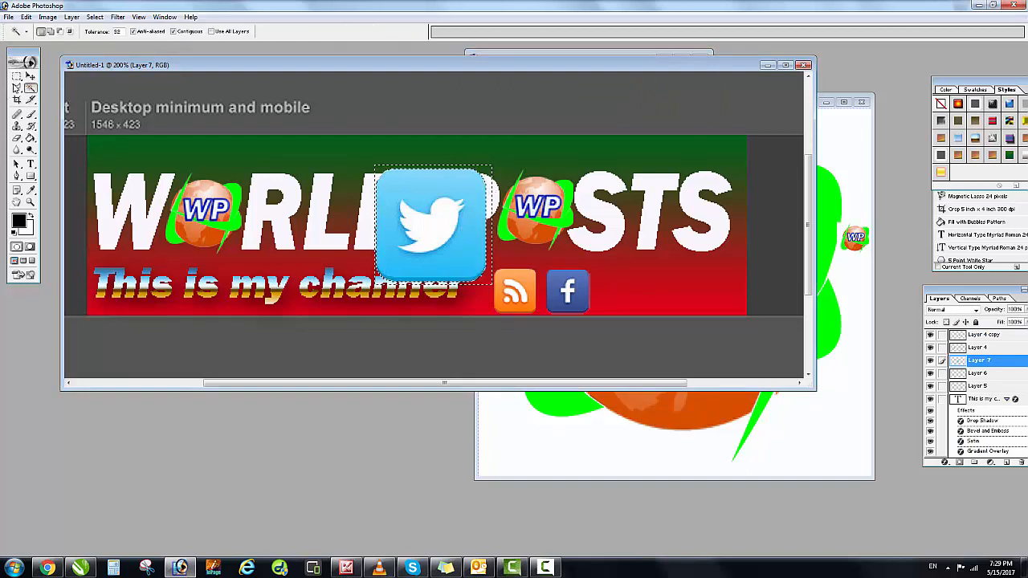
key(m)
Step: Scale the Twitter icon down to match the other icons, place it after the Facebook icon and nudge it up into line
key(ctrl+t)
drag(434, 225, 638, 285)
drag(694, 229, 630, 285)
key(Return)
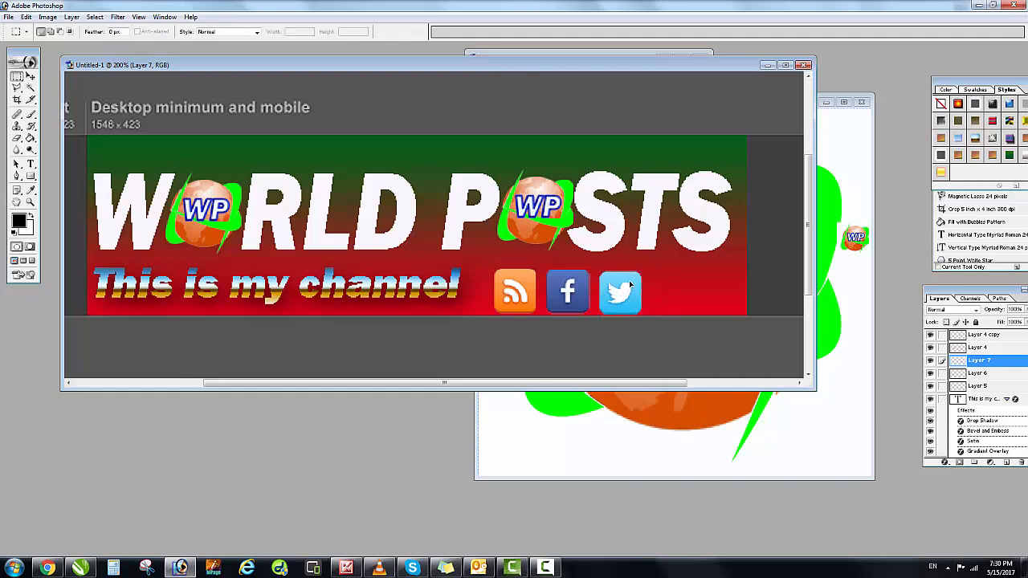
click(30, 76)
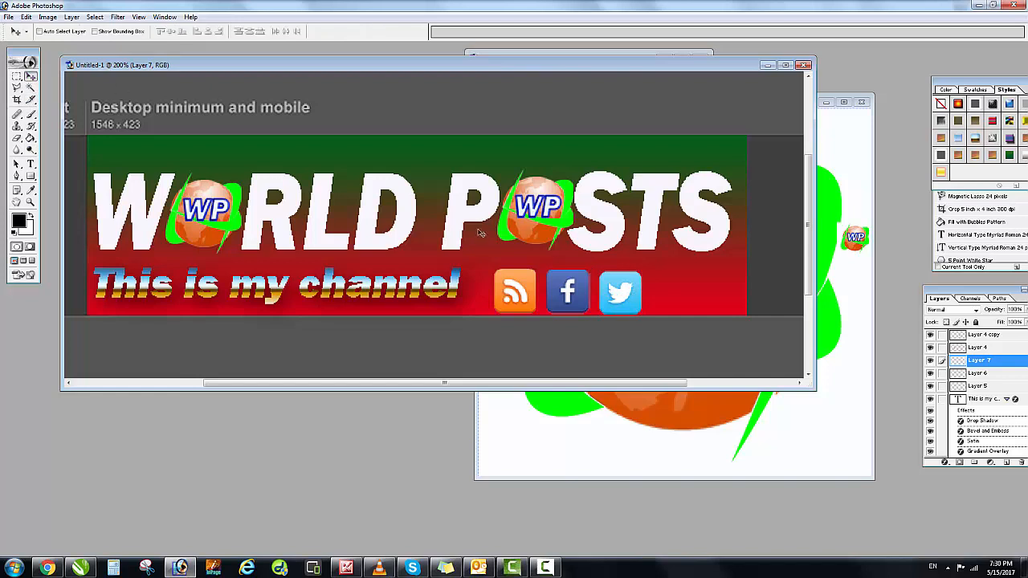
drag(631, 287, 628, 287)
key(Up)
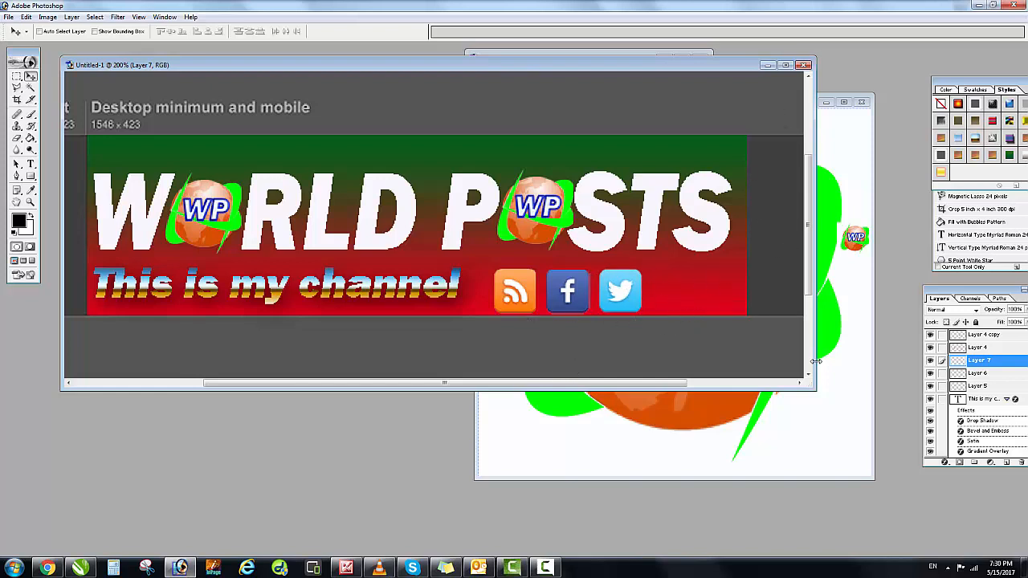
Step: View the whole channel art at 100% zoom in its repositioned window
drag(812, 389, 808, 410)
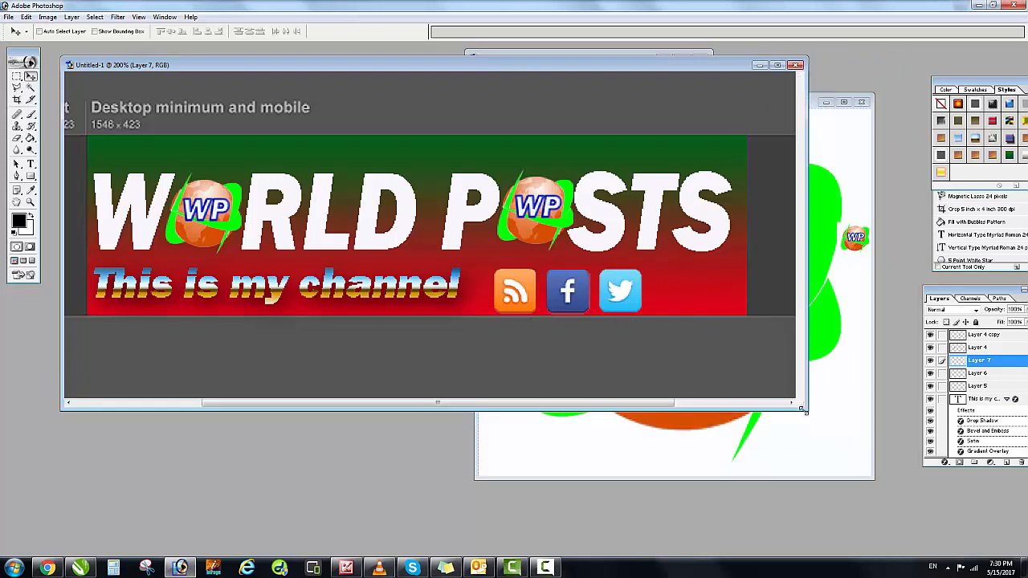
key(ctrl+minus)
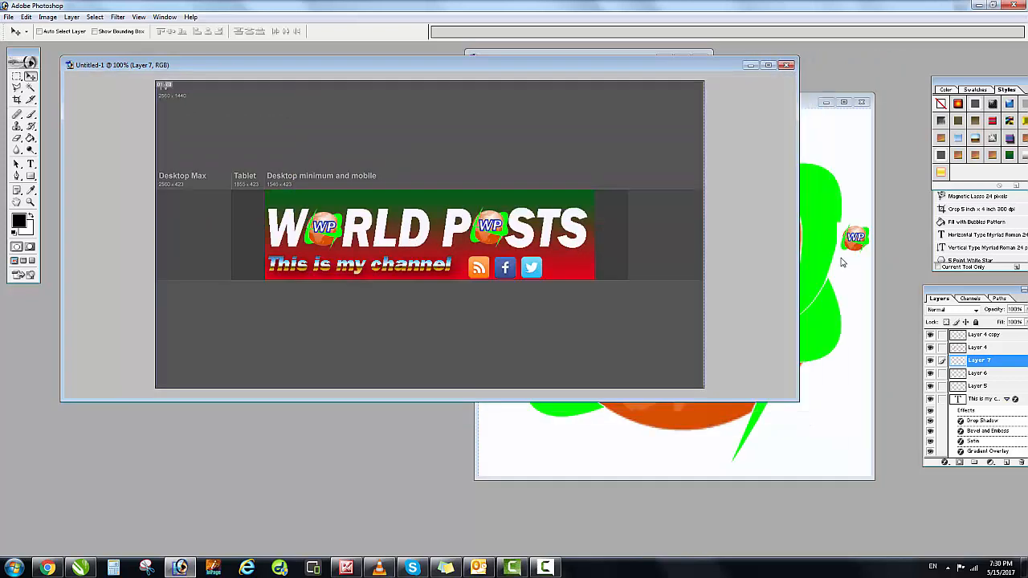
drag(655, 66, 764, 107)
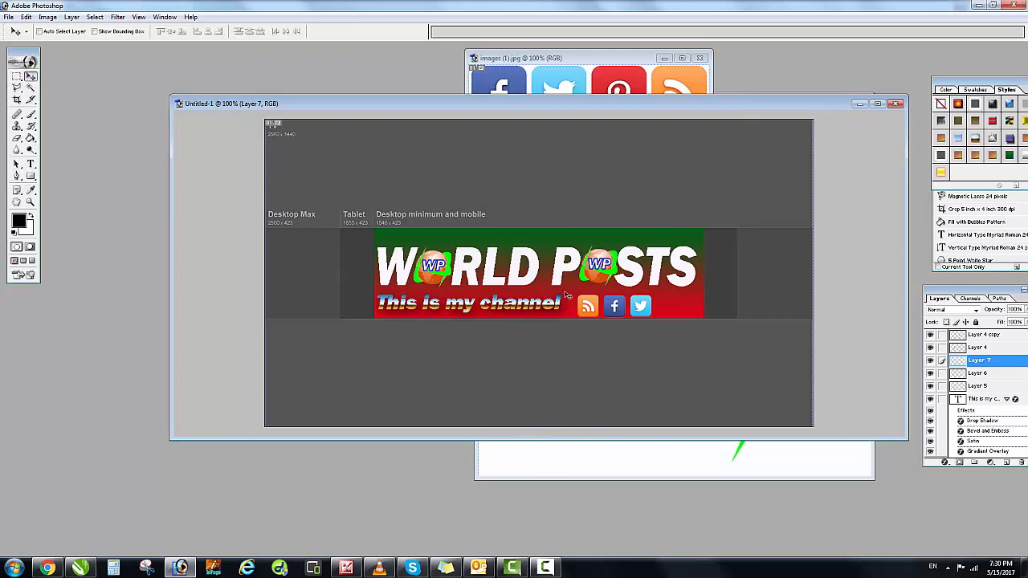
drag(643, 107, 638, 73)
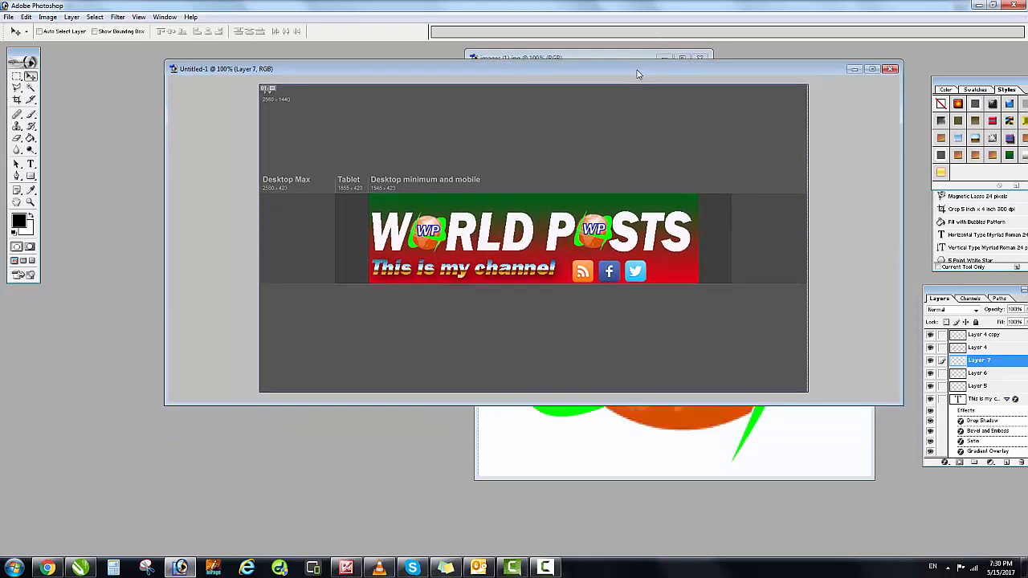